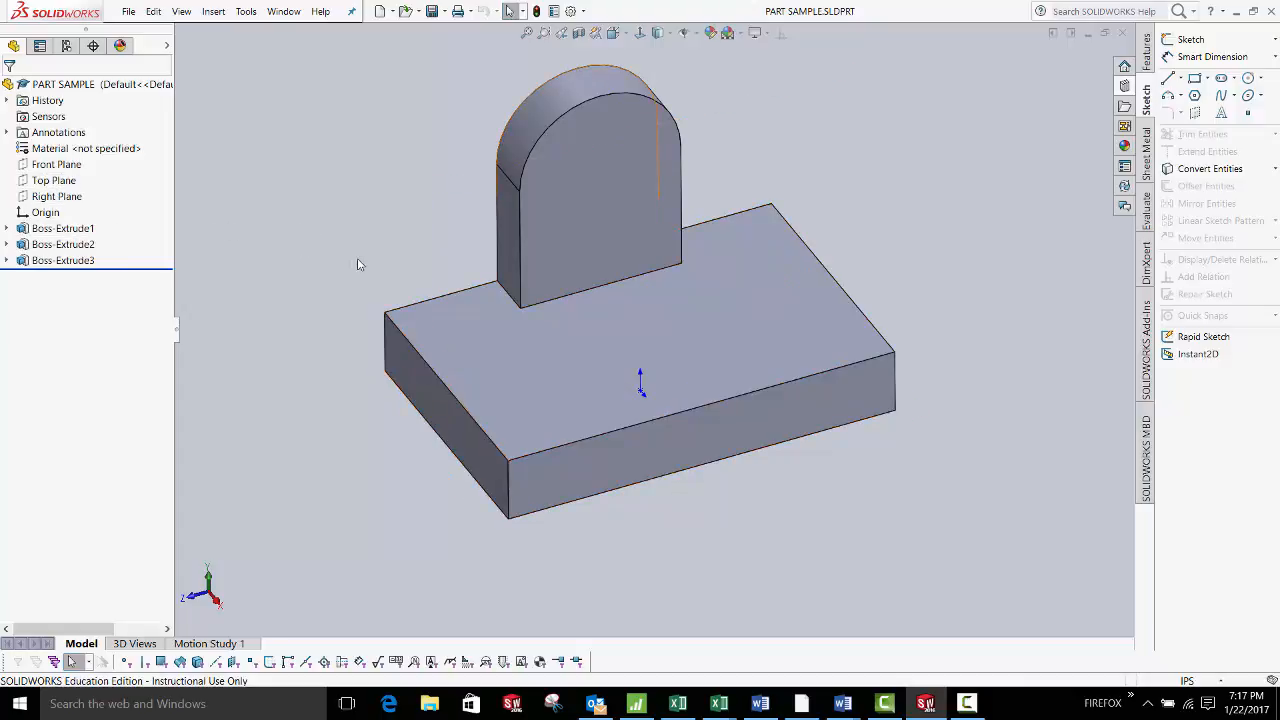
Orbit the part, view it from the Front and the Top, then return to Isometric
middle_drag(358, 264, 663, 314)
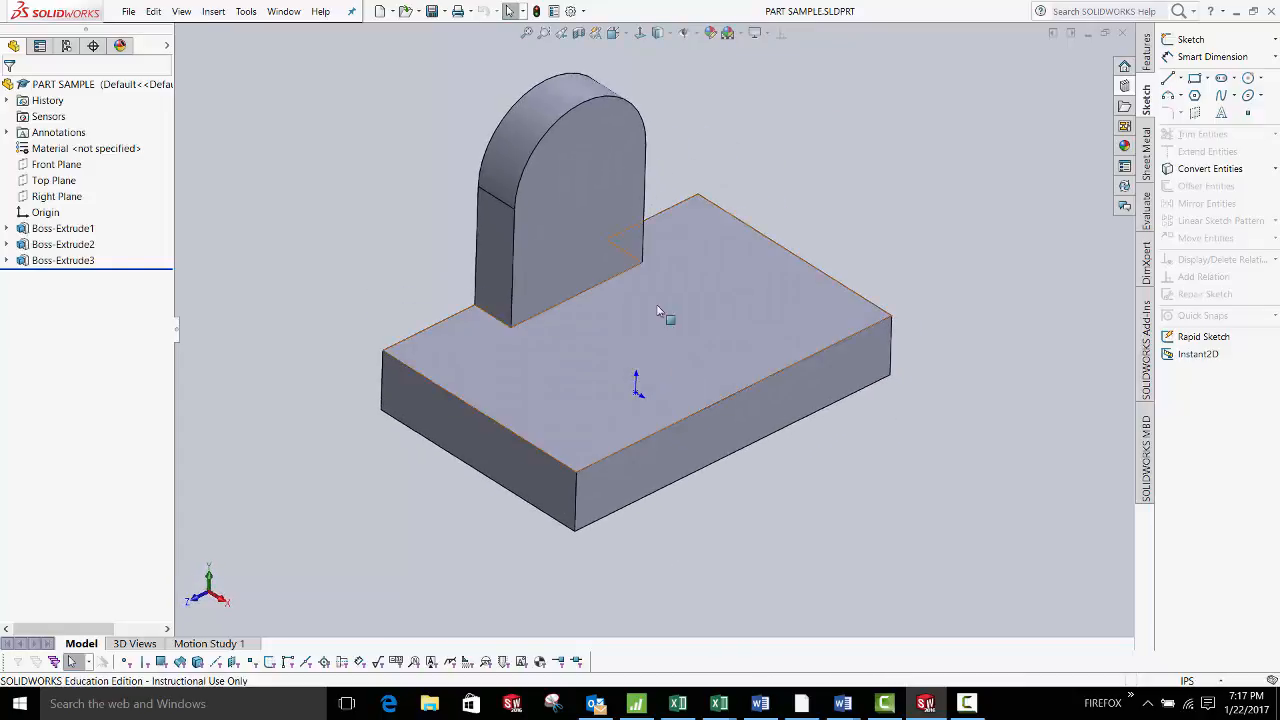
click(617, 35)
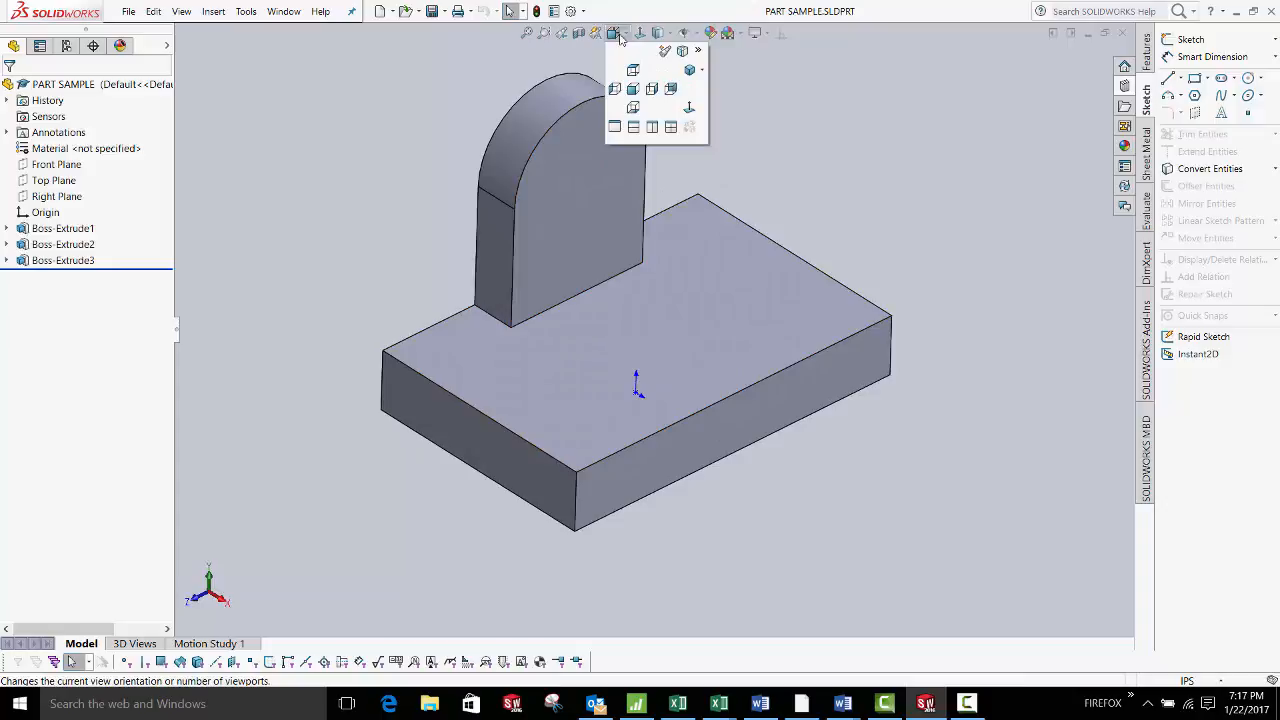
click(633, 90)
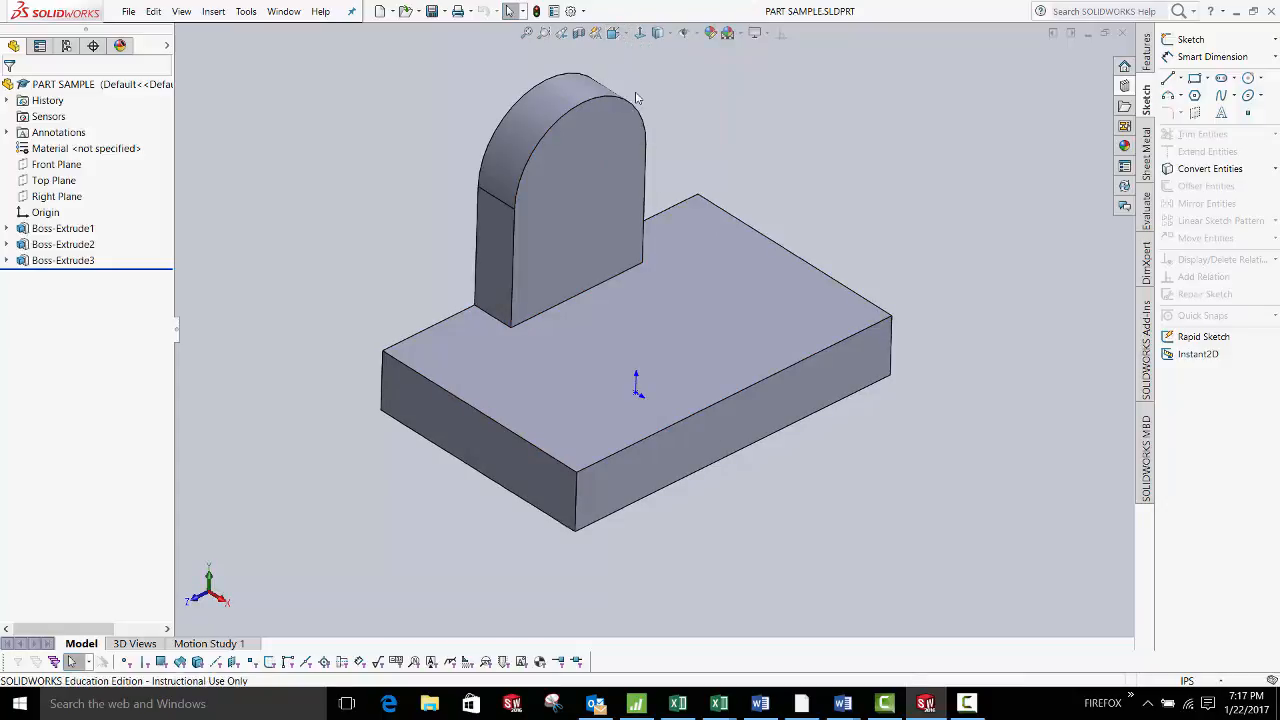
click(617, 35)
click(631, 71)
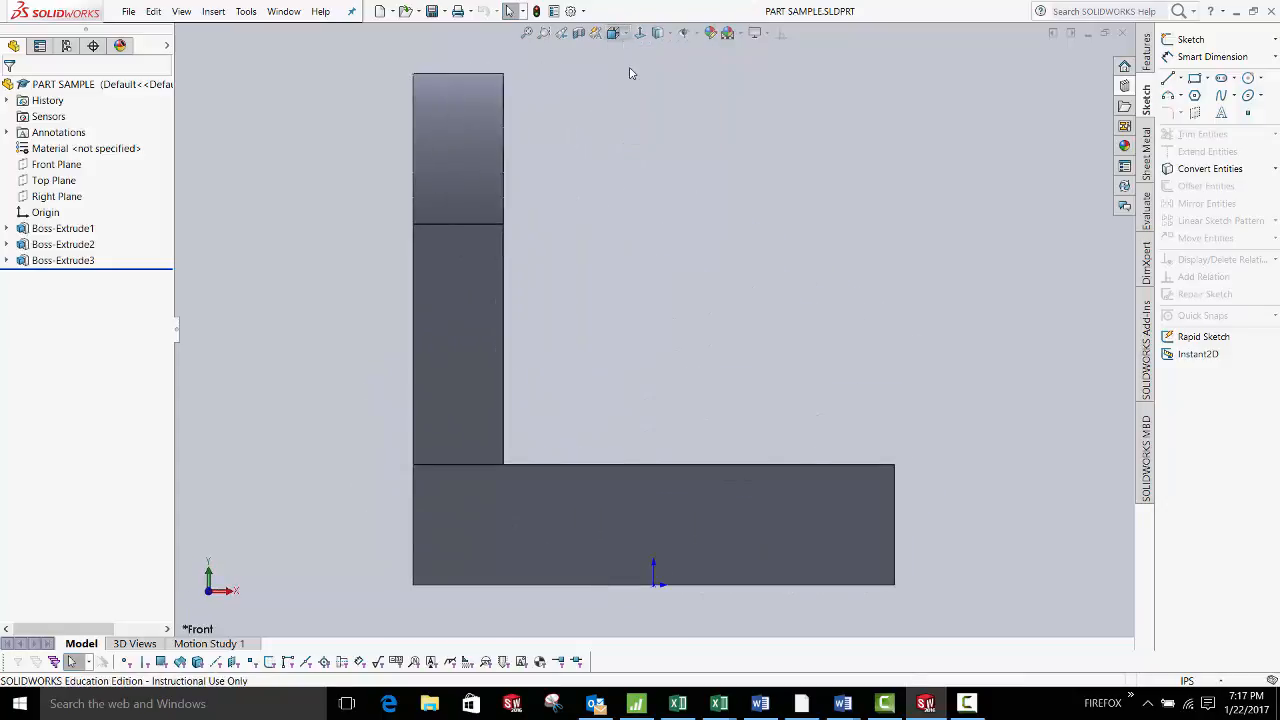
click(617, 35)
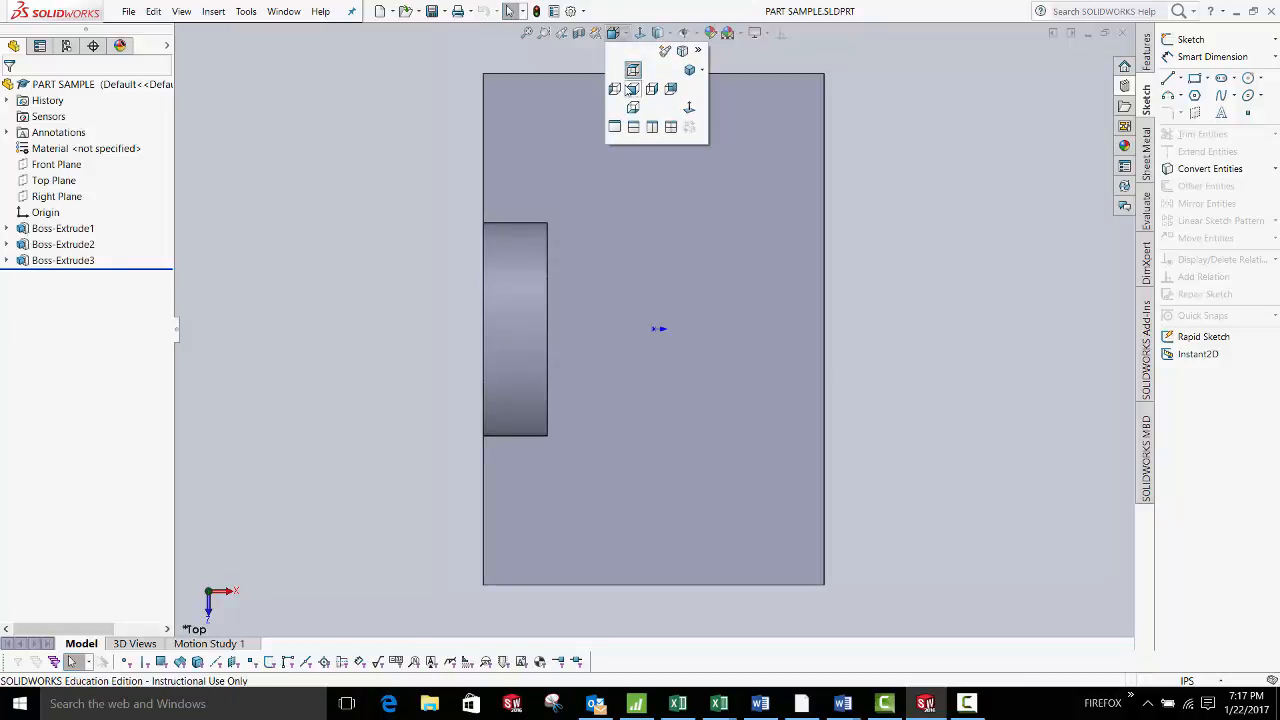
click(692, 71)
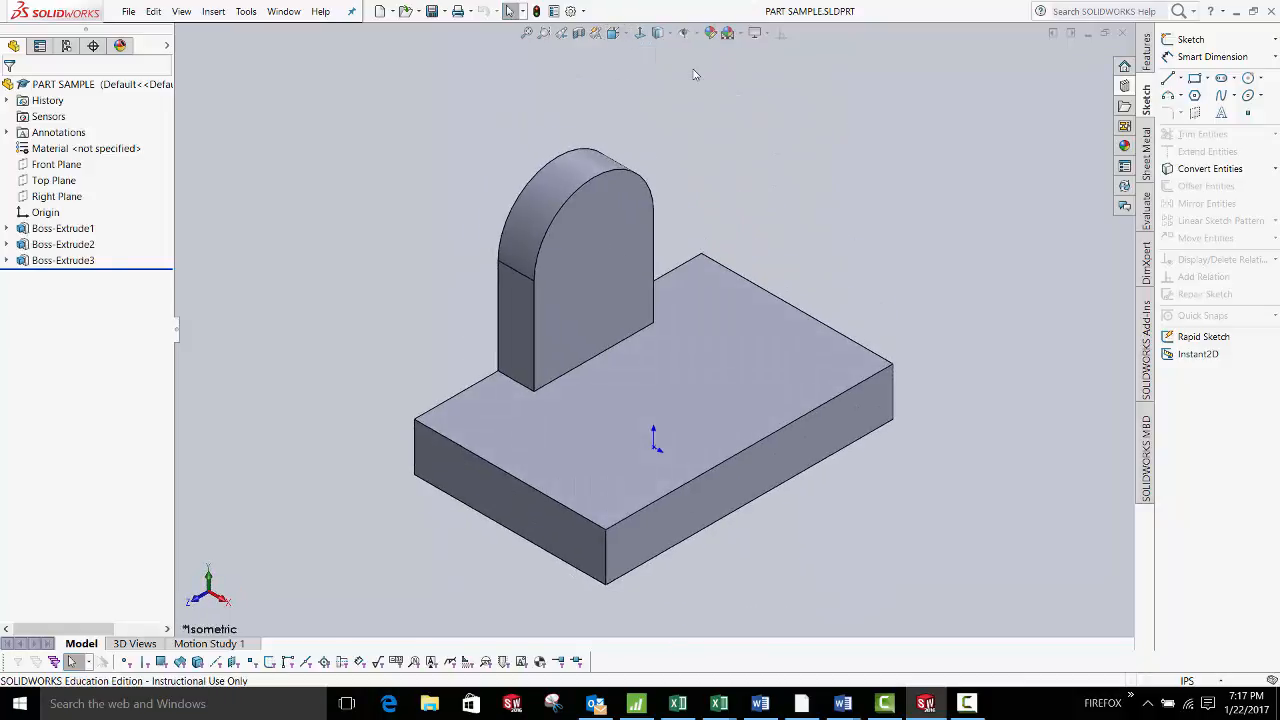
click(29, 231)
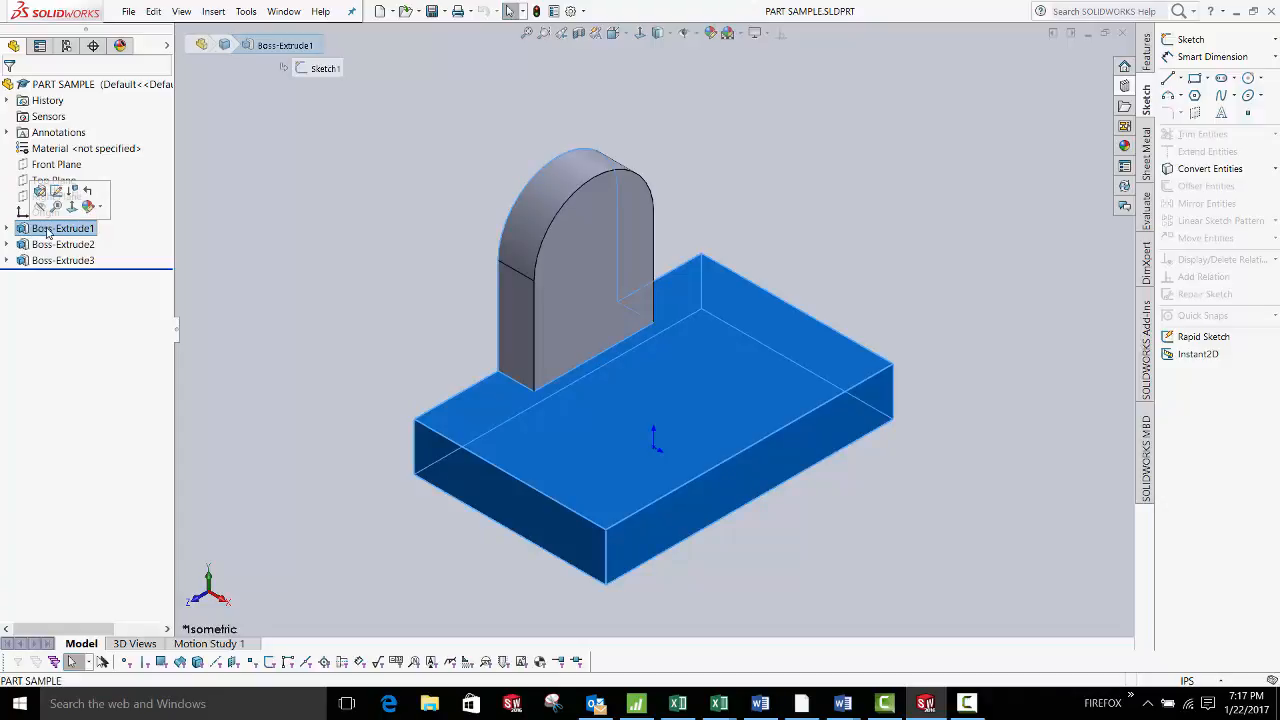
click(52, 245)
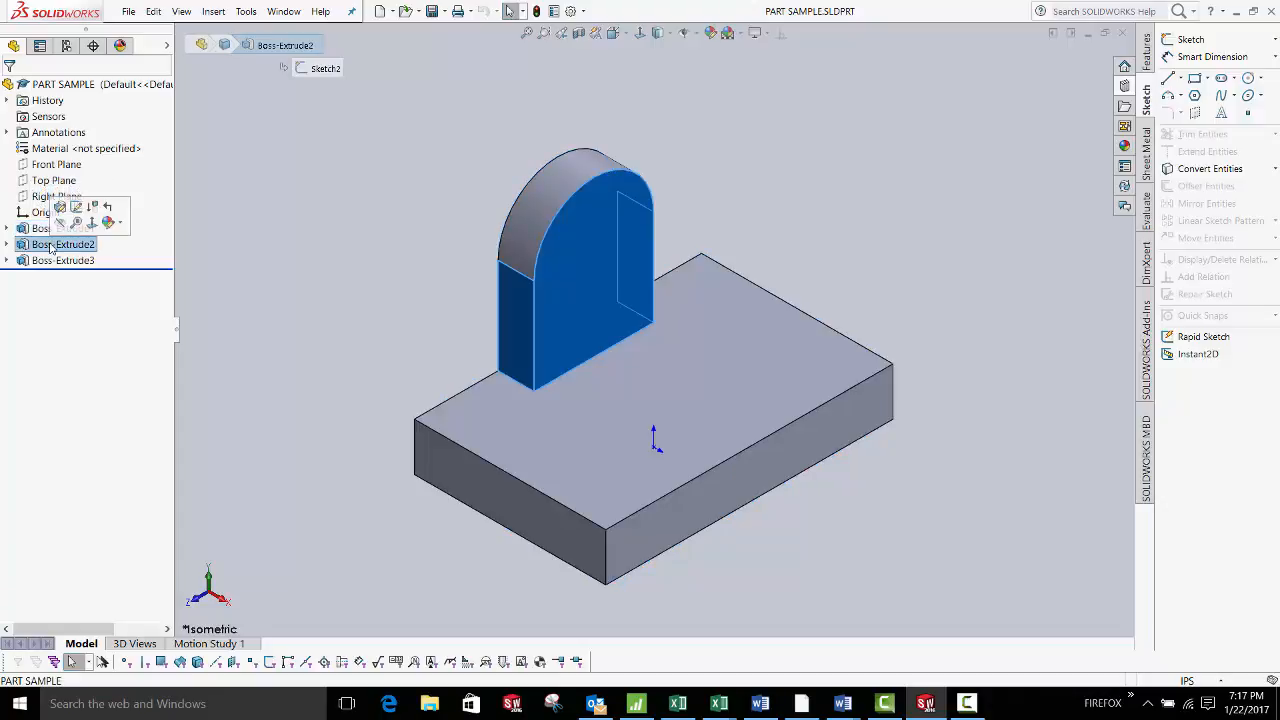
click(56, 261)
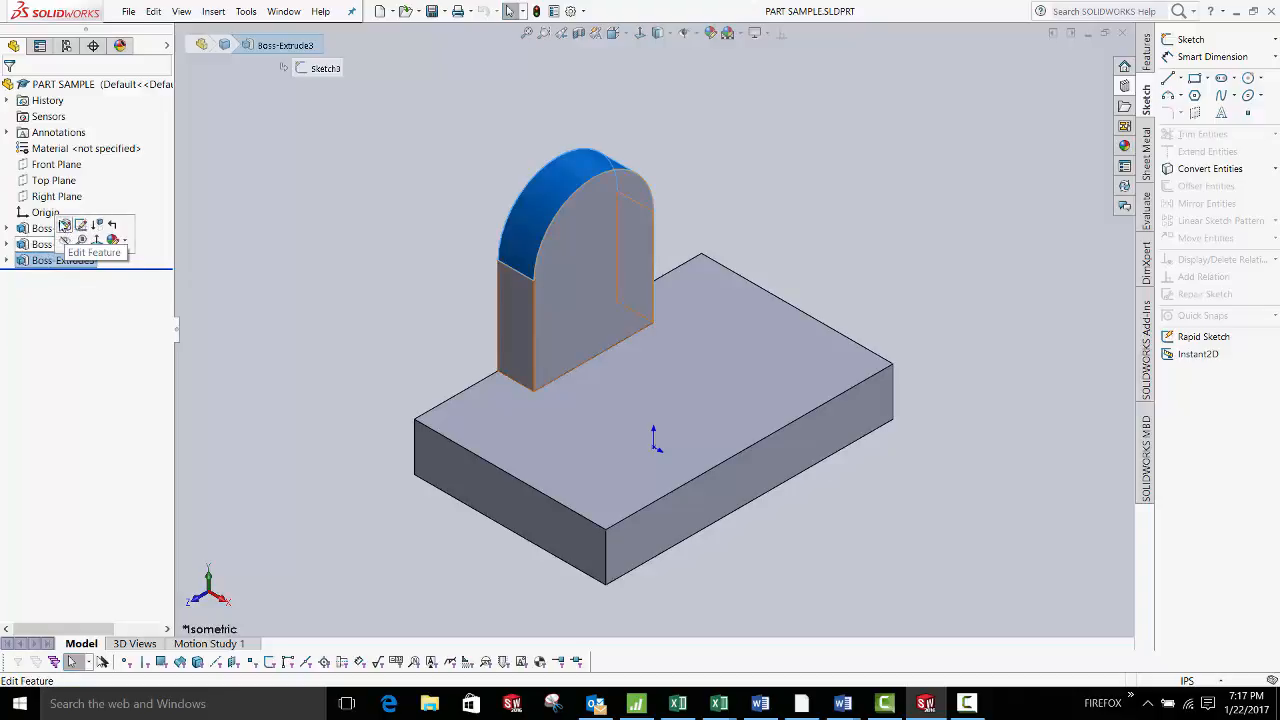
click(7, 229)
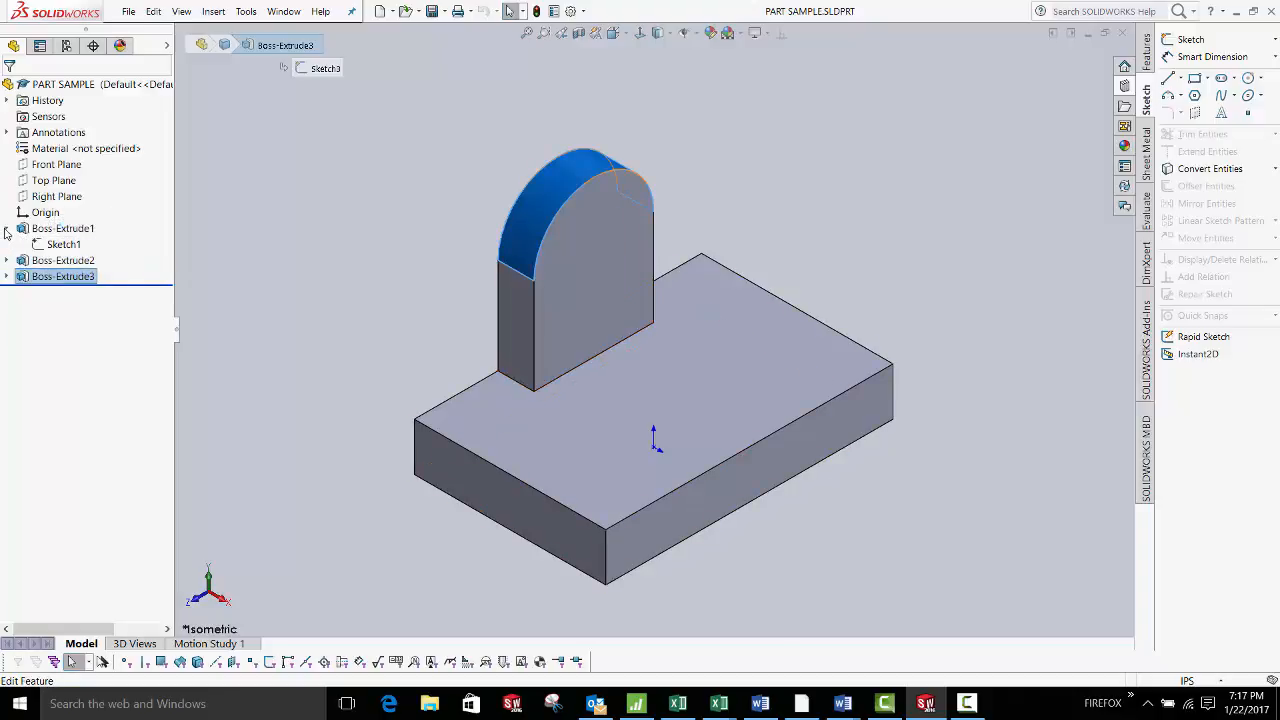
click(8, 261)
click(8, 293)
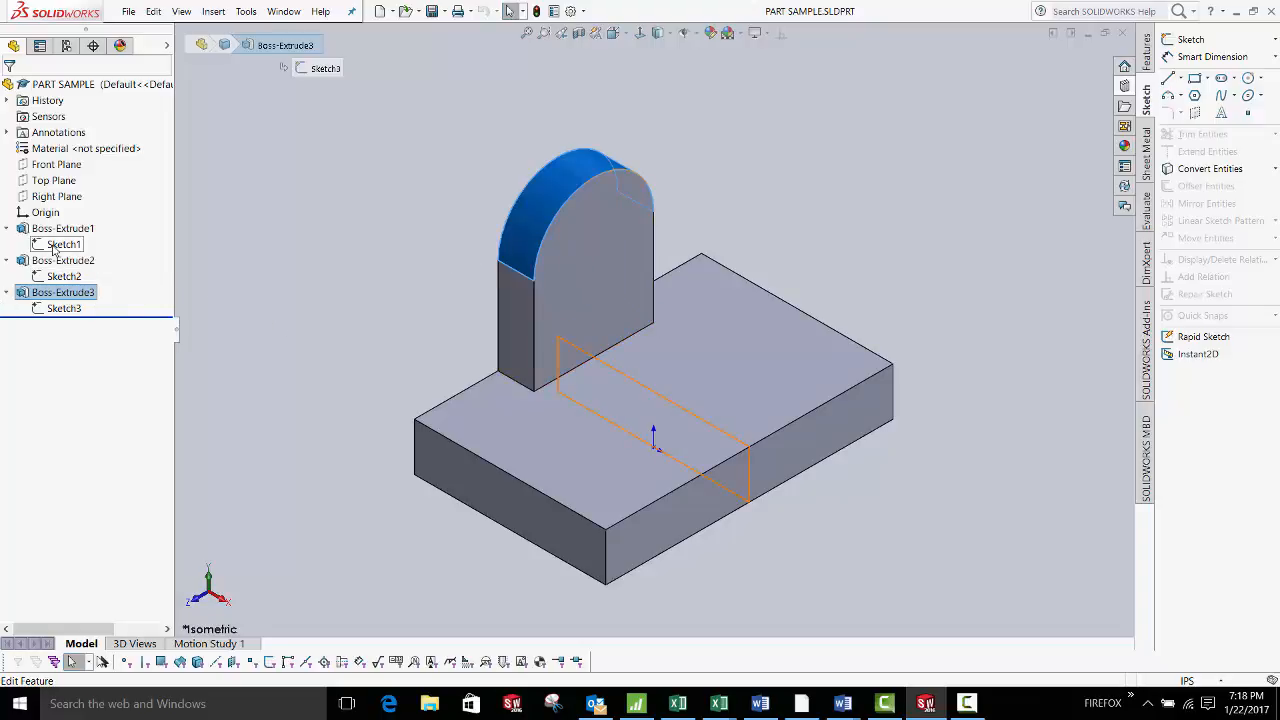
click(7, 292)
click(7, 260)
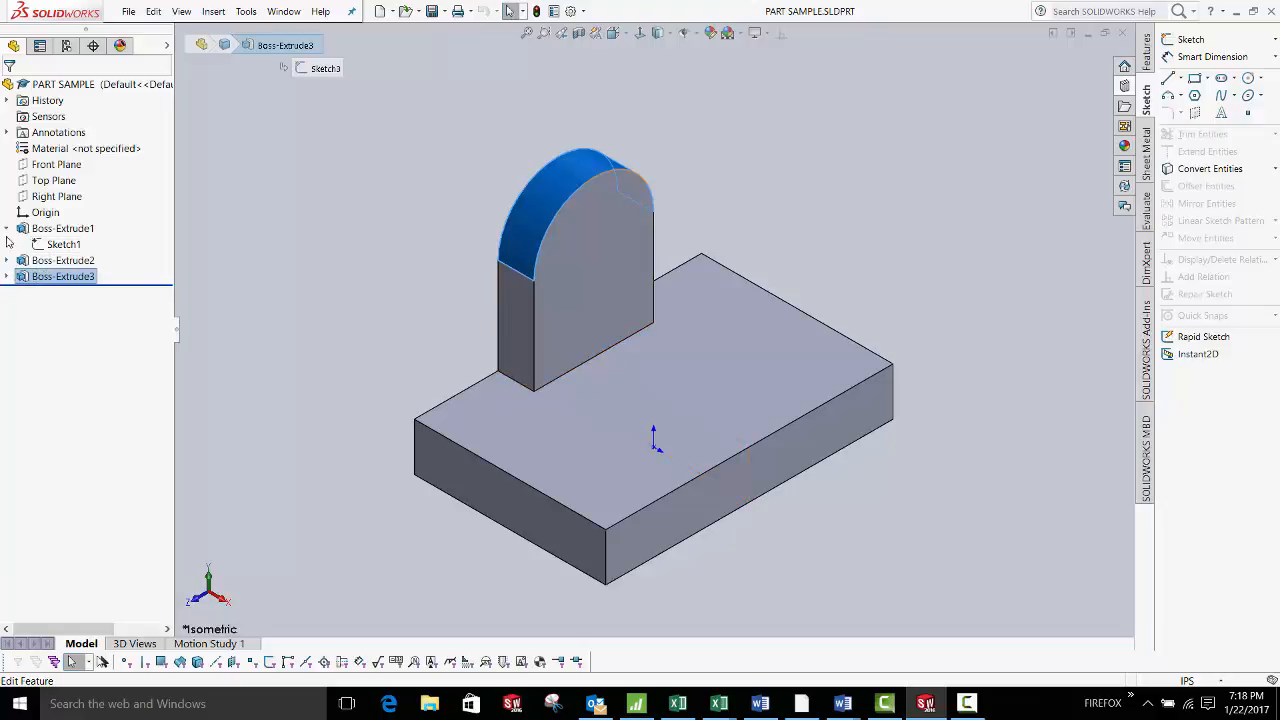
click(7, 228)
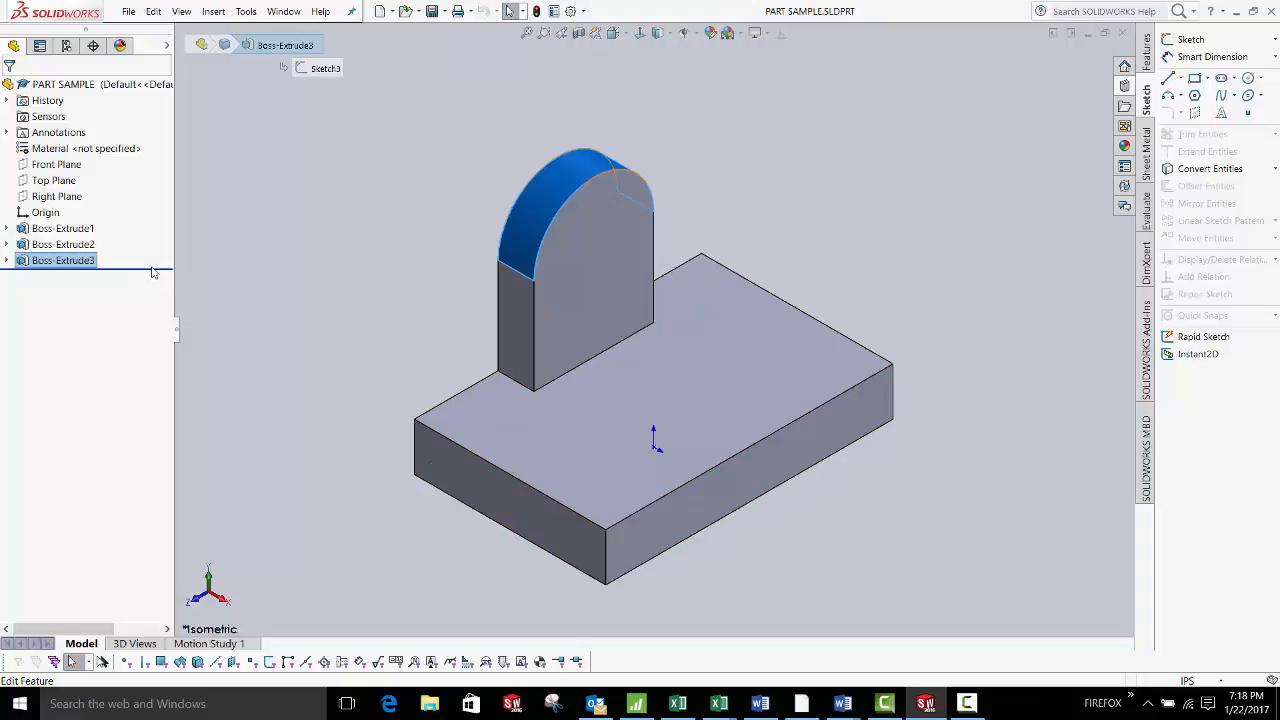
Roll back to just after Boss-Extrude1 and edit its 4.000 × 1.000 rectangle sketch
drag(157, 267, 158, 240)
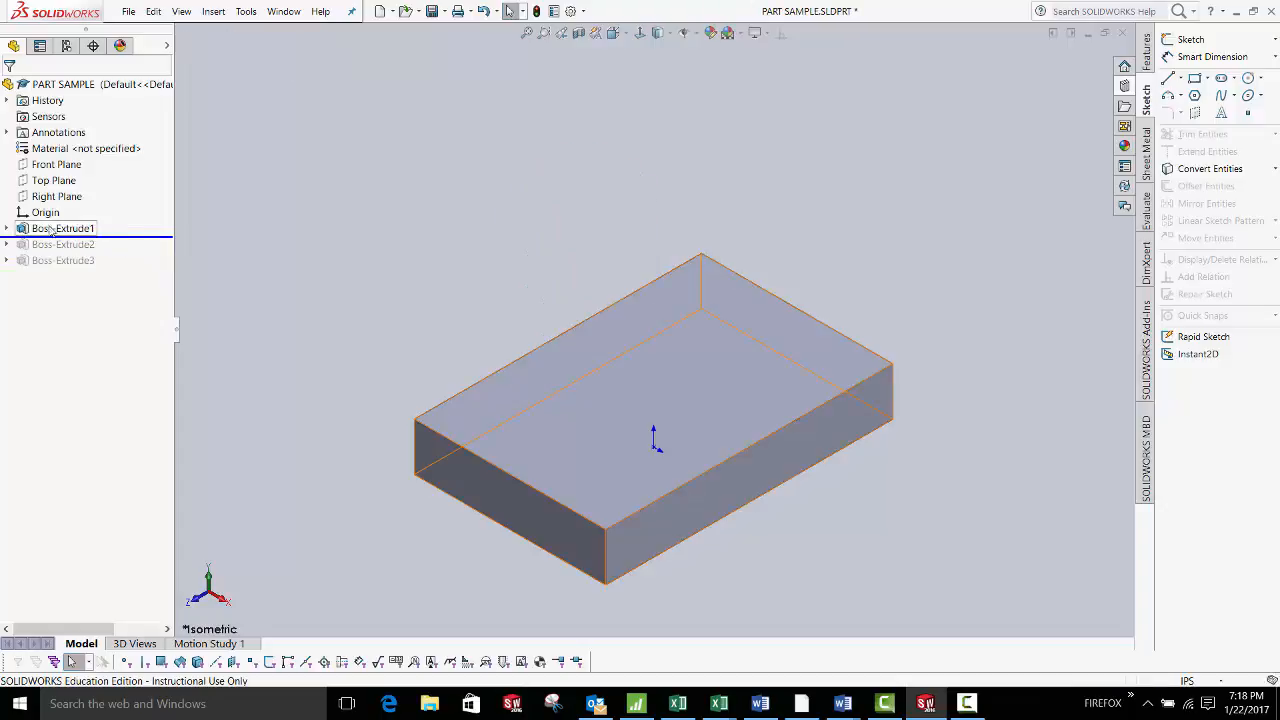
right_click(36, 230)
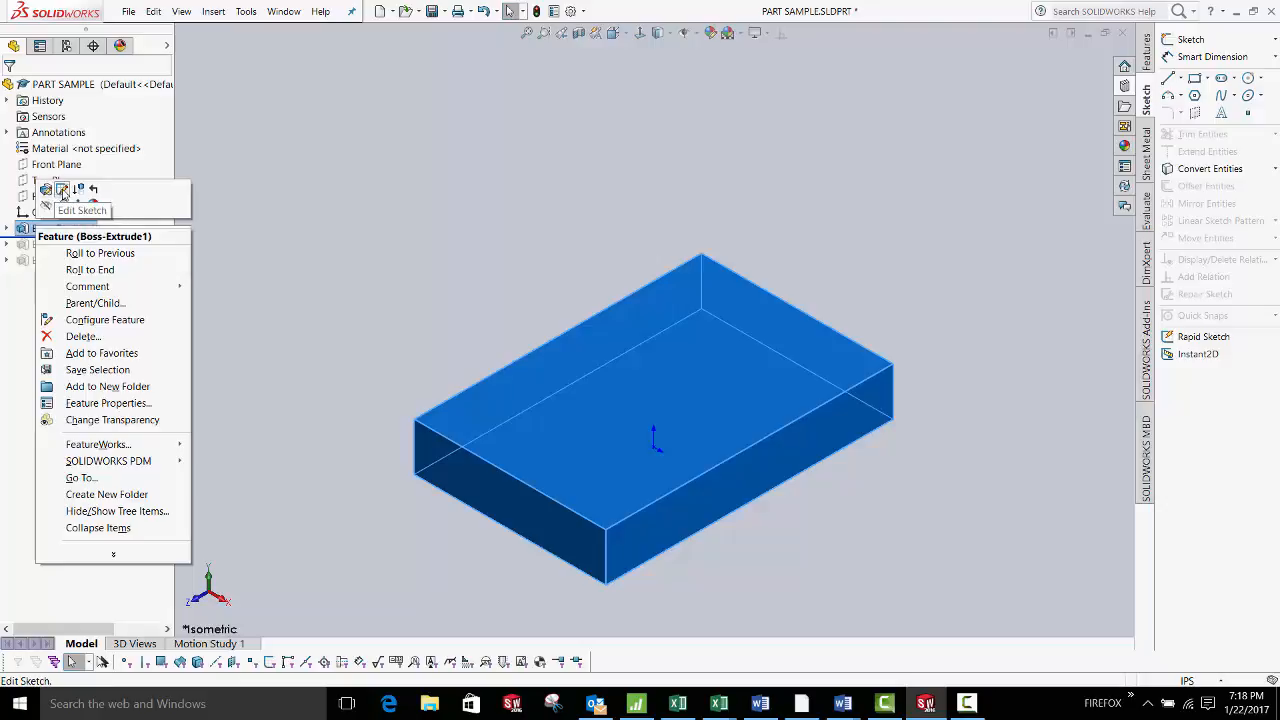
click(62, 190)
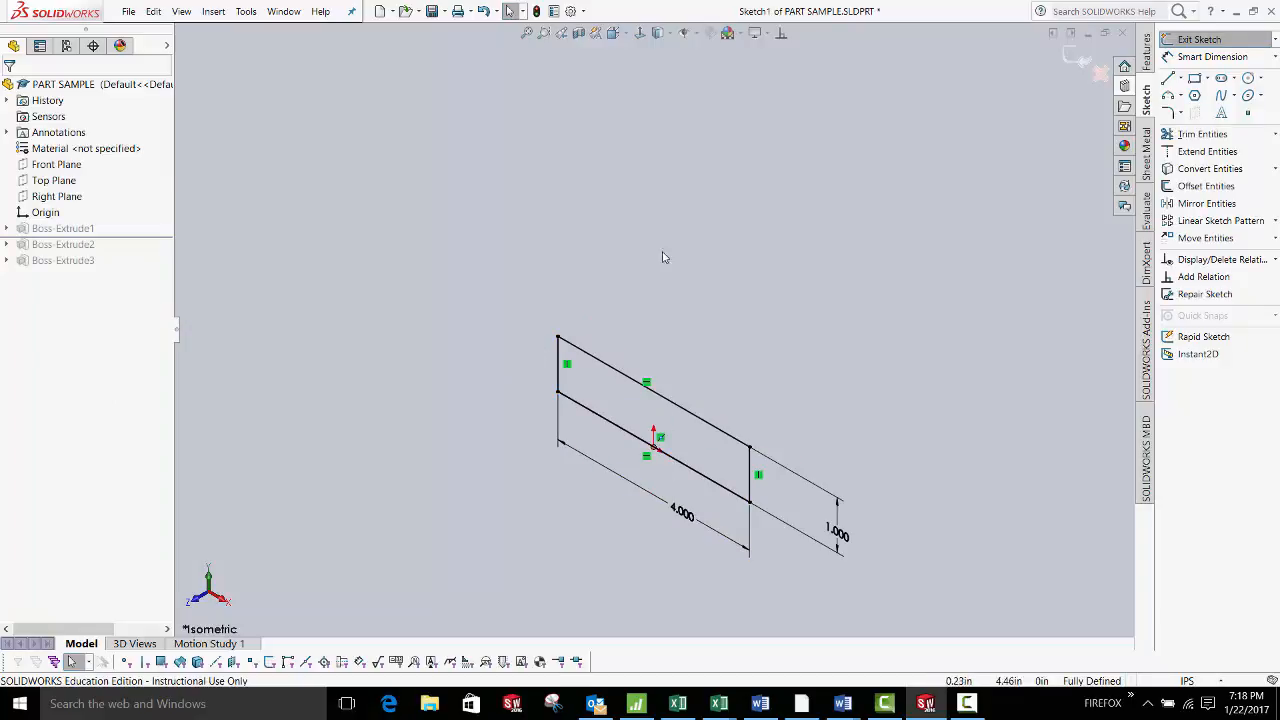
Exit Sketch1 so Boss-Extrude1 rebuilds as the base block alone
mouse_move(663, 257)
middle_down()
mouse_move(679, 281)
mouse_move(754, 243)
mouse_move(648, 266)
mouse_move(686, 243)
mouse_move(651, 266)
middle_up()
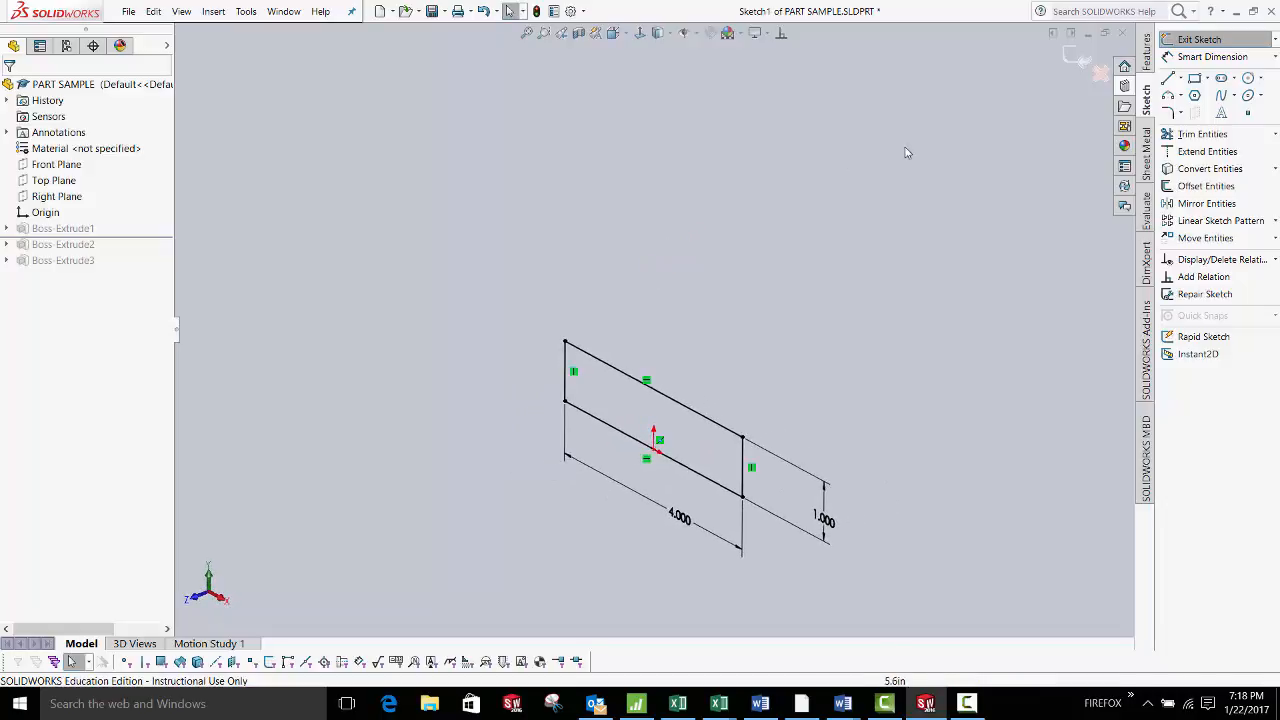
click(1080, 62)
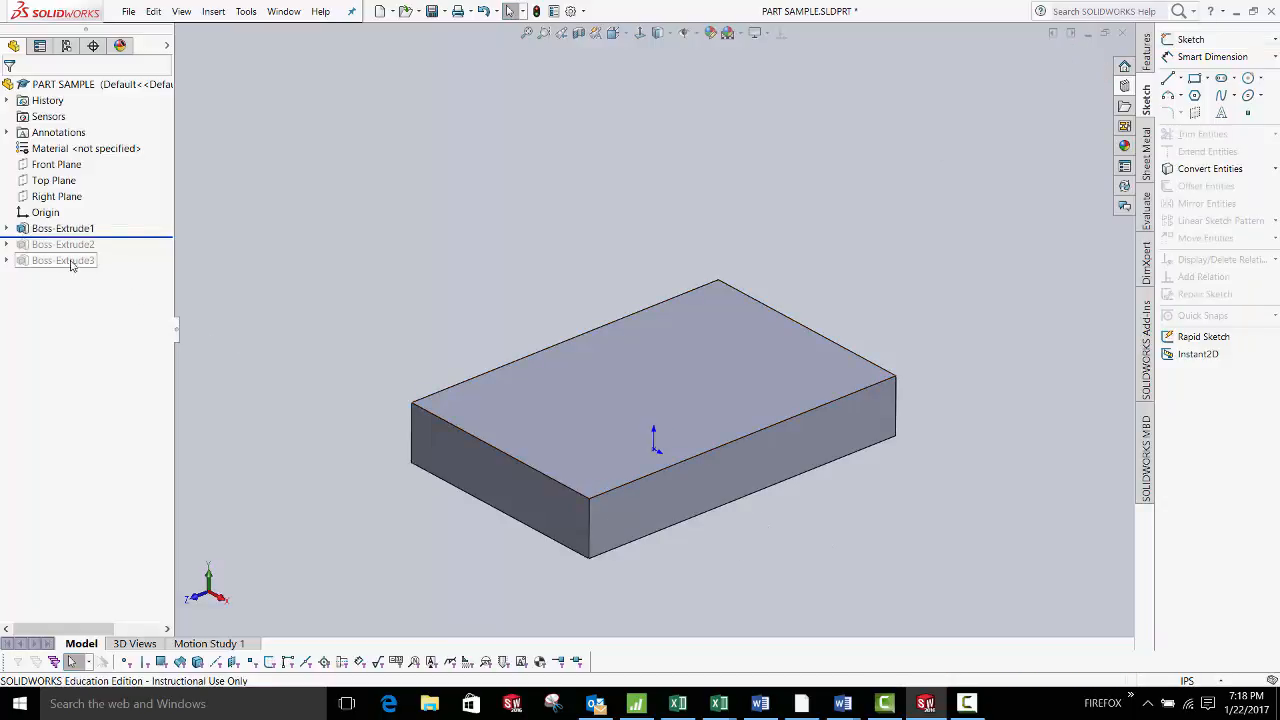
Highlight Sketch1, roll forward past Boss-Extrude2 and select its Sketch2
click(7, 229)
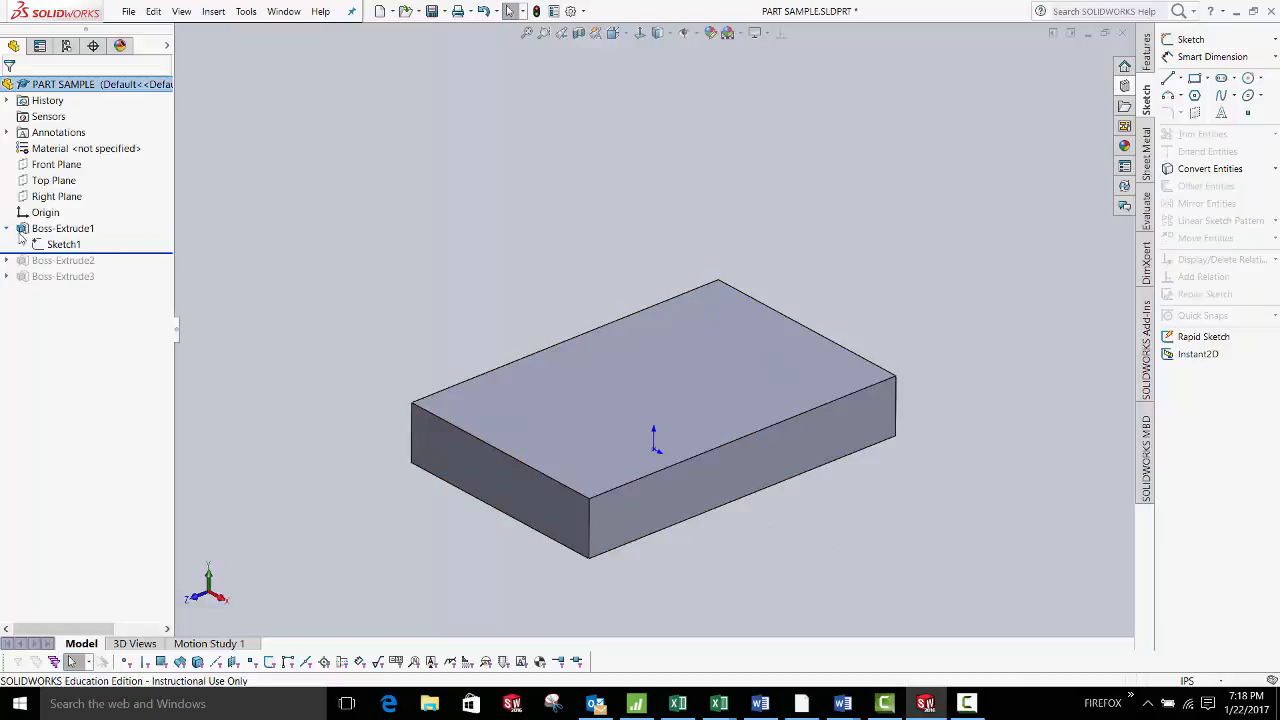
click(57, 246)
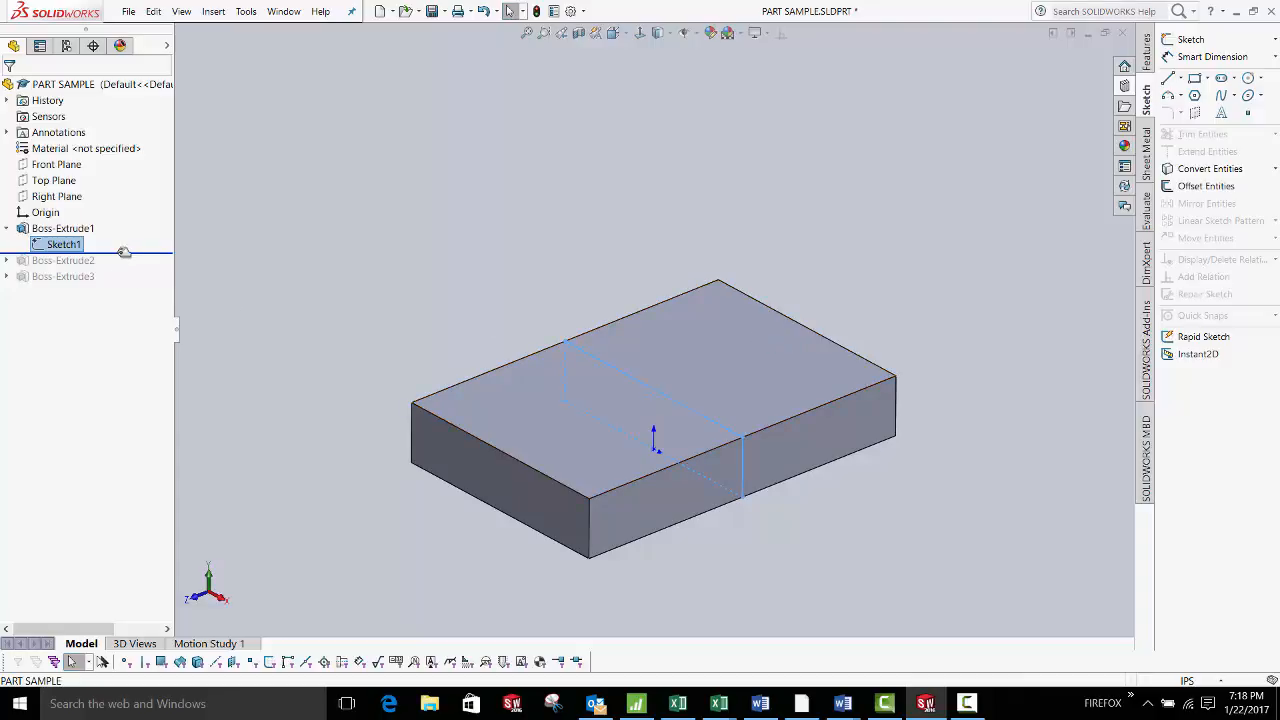
drag(124, 253, 124, 268)
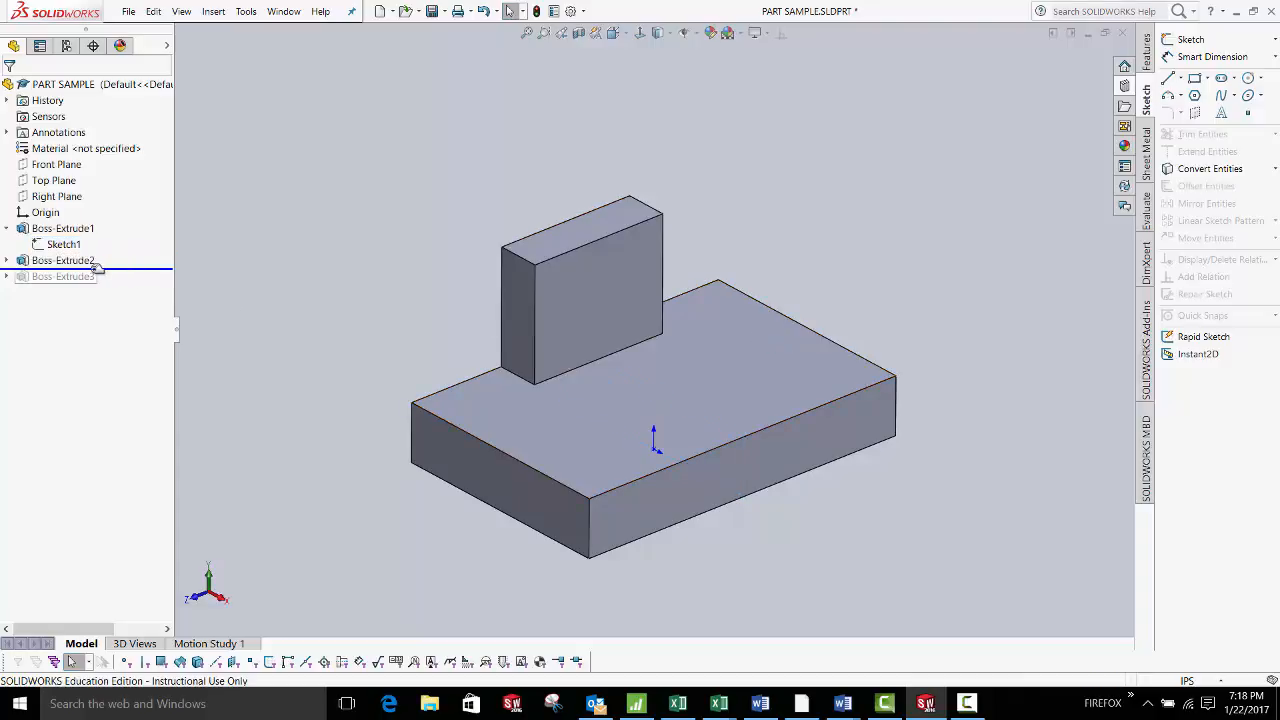
click(72, 261)
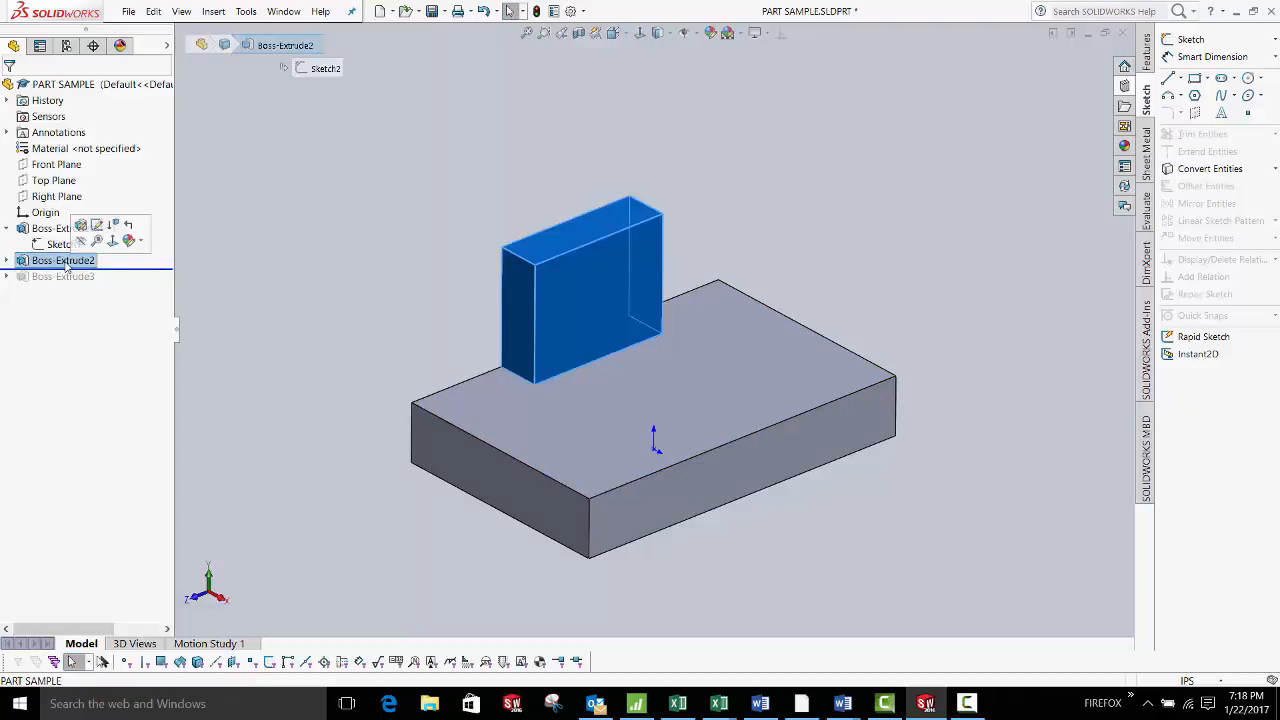
click(7, 260)
click(62, 276)
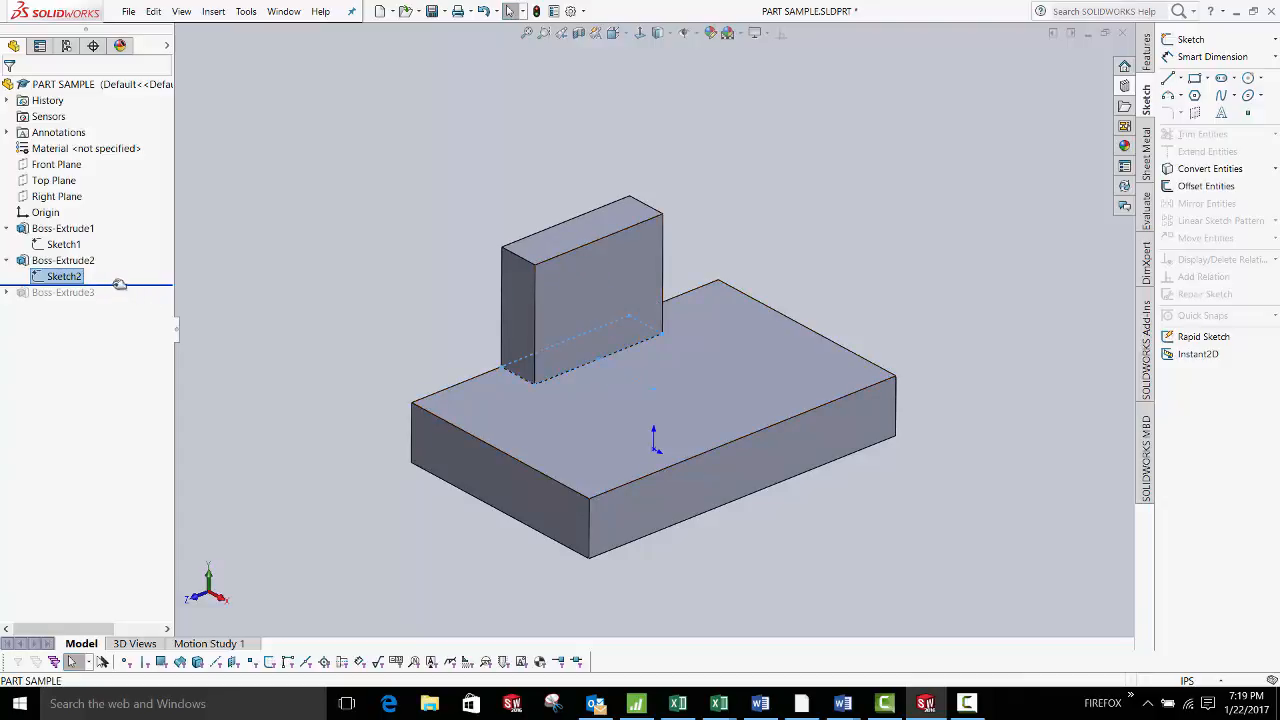
Edit Sketch2 and orbit to view its 2.500 × .750 rectangle
right_click(70, 282)
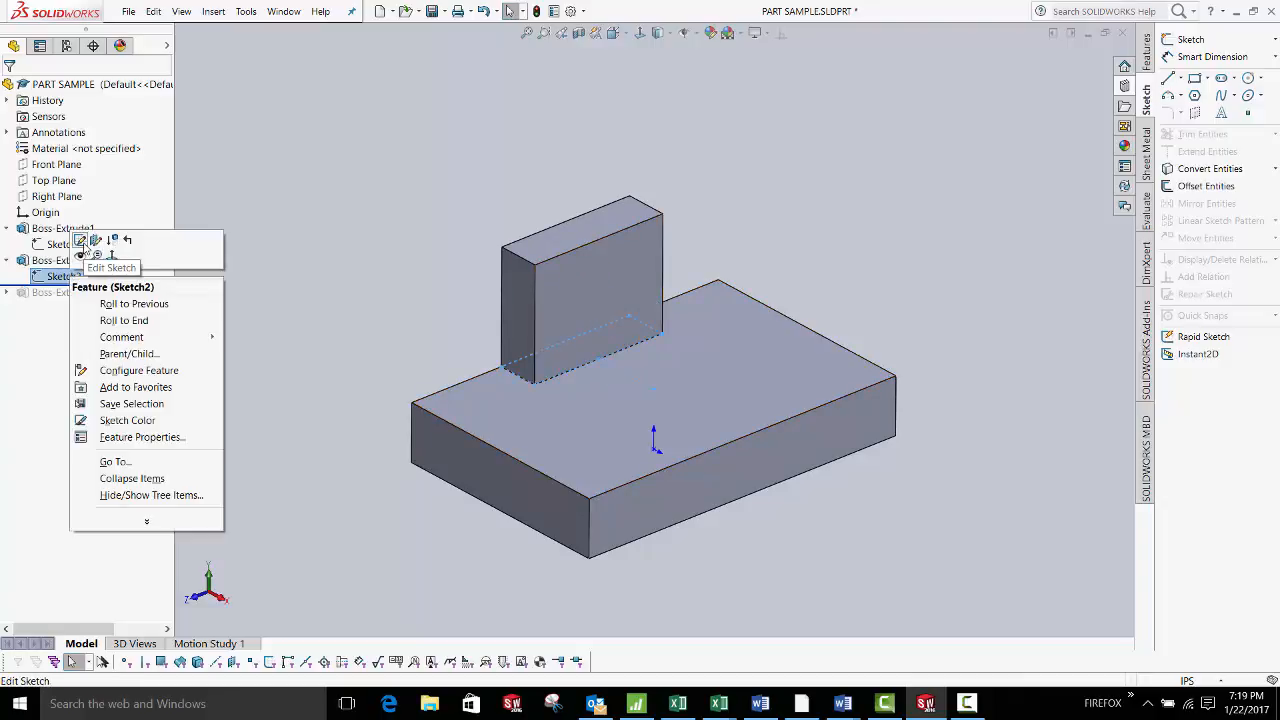
click(80, 241)
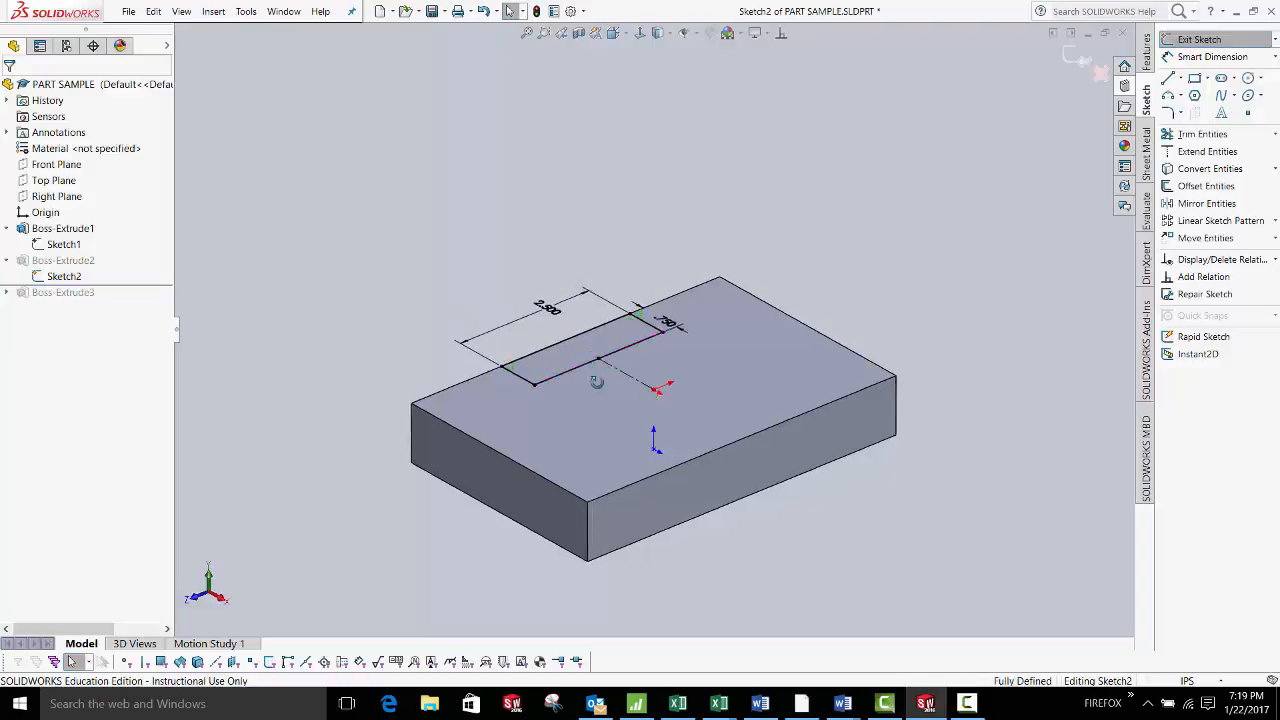
mouse_move(640, 470)
middle_down()
mouse_move(599, 498)
mouse_move(586, 363)
mouse_move(606, 381)
mouse_move(612, 430)
middle_up()
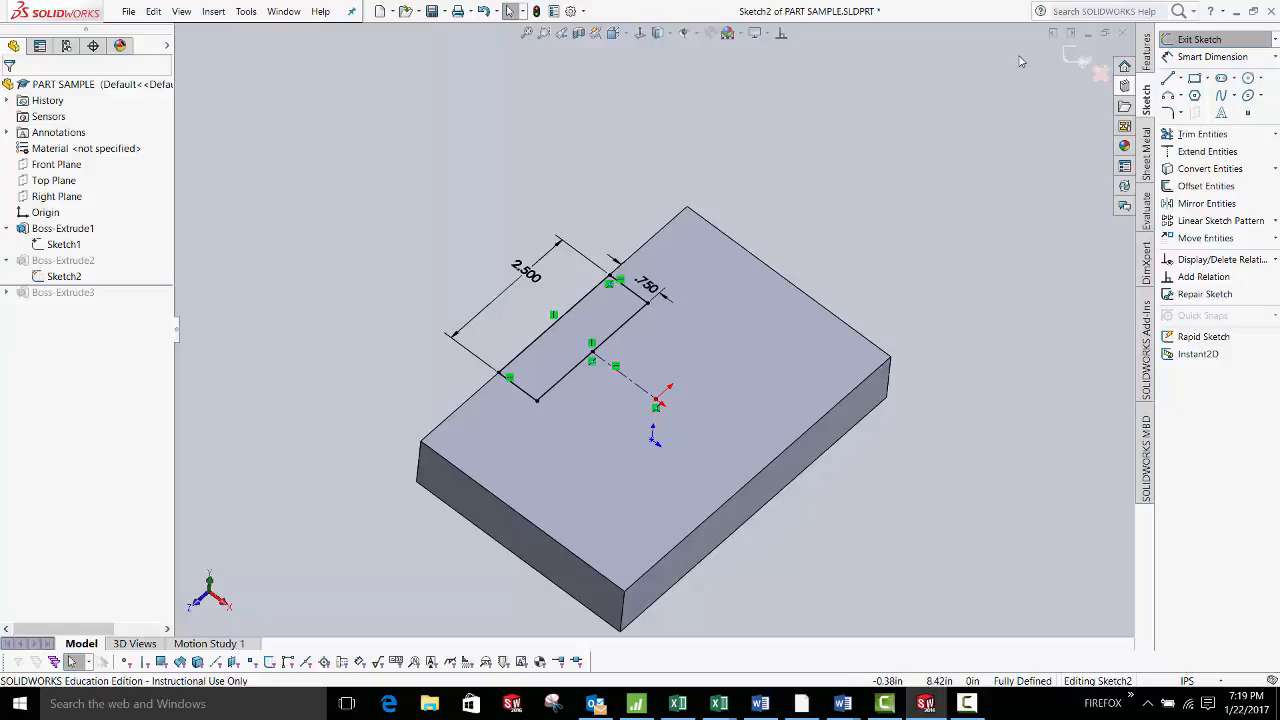
Exit Sketch2, then move the rollback bar below Boss-Extrude3 to restore the rounded top
click(1080, 60)
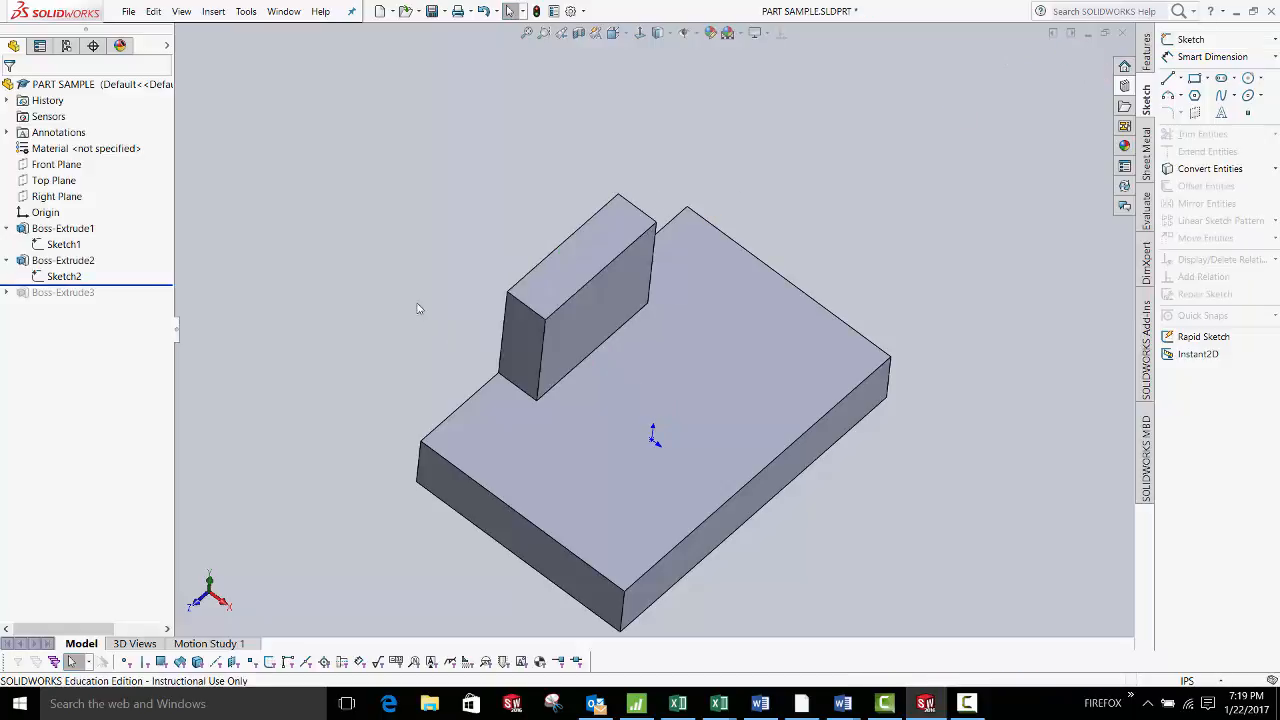
middle_drag(420, 306, 409, 217)
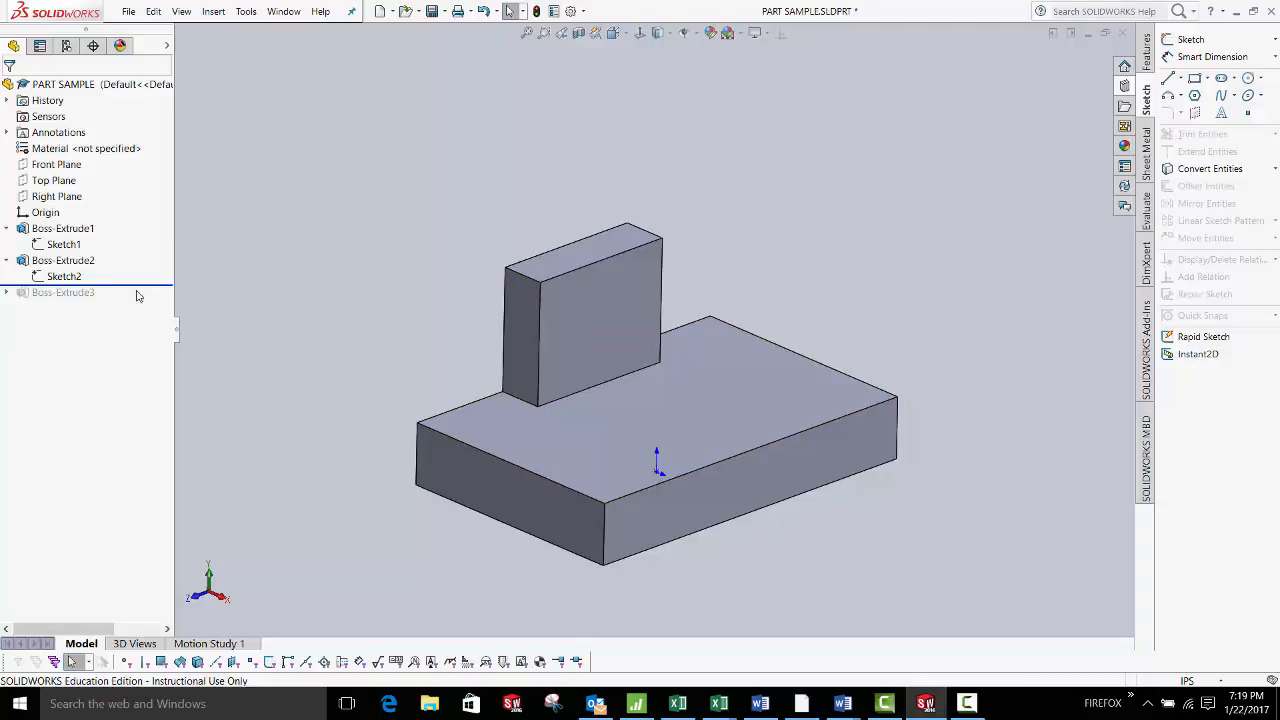
drag(138, 290, 138, 302)
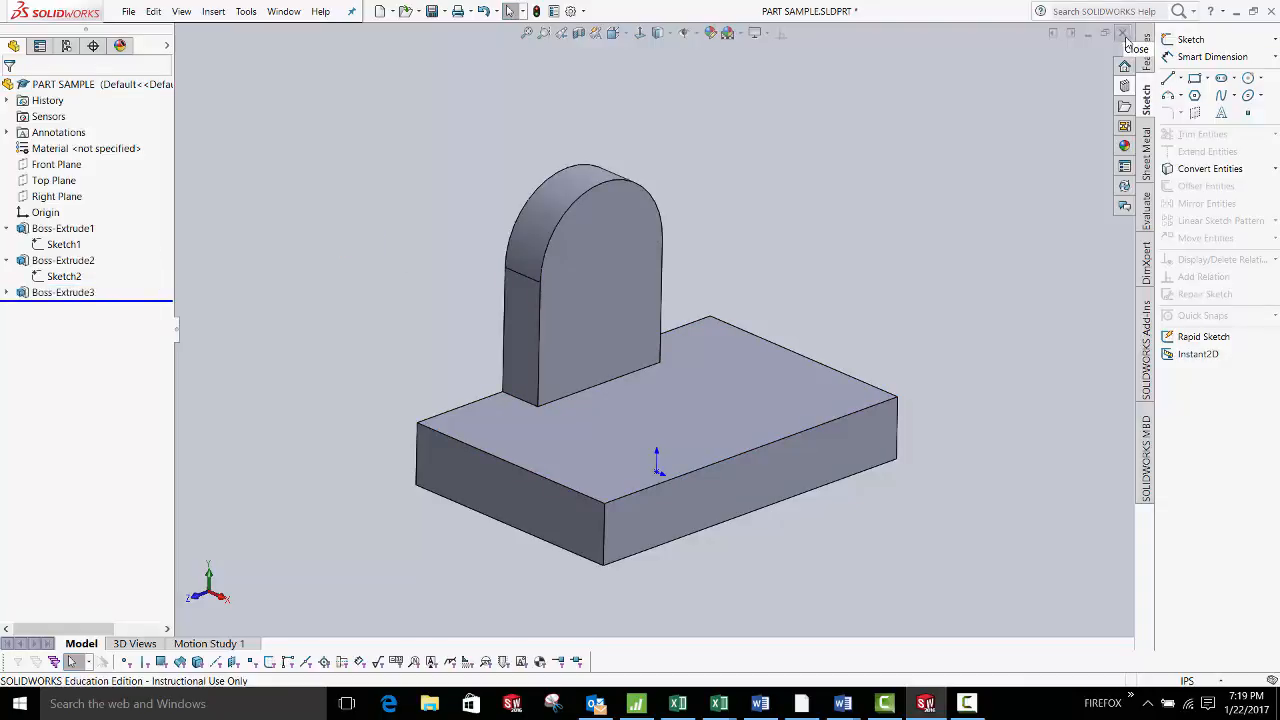
Close PART SAMPLE without saving and create Part1 from the NMU START PART template
click(1122, 34)
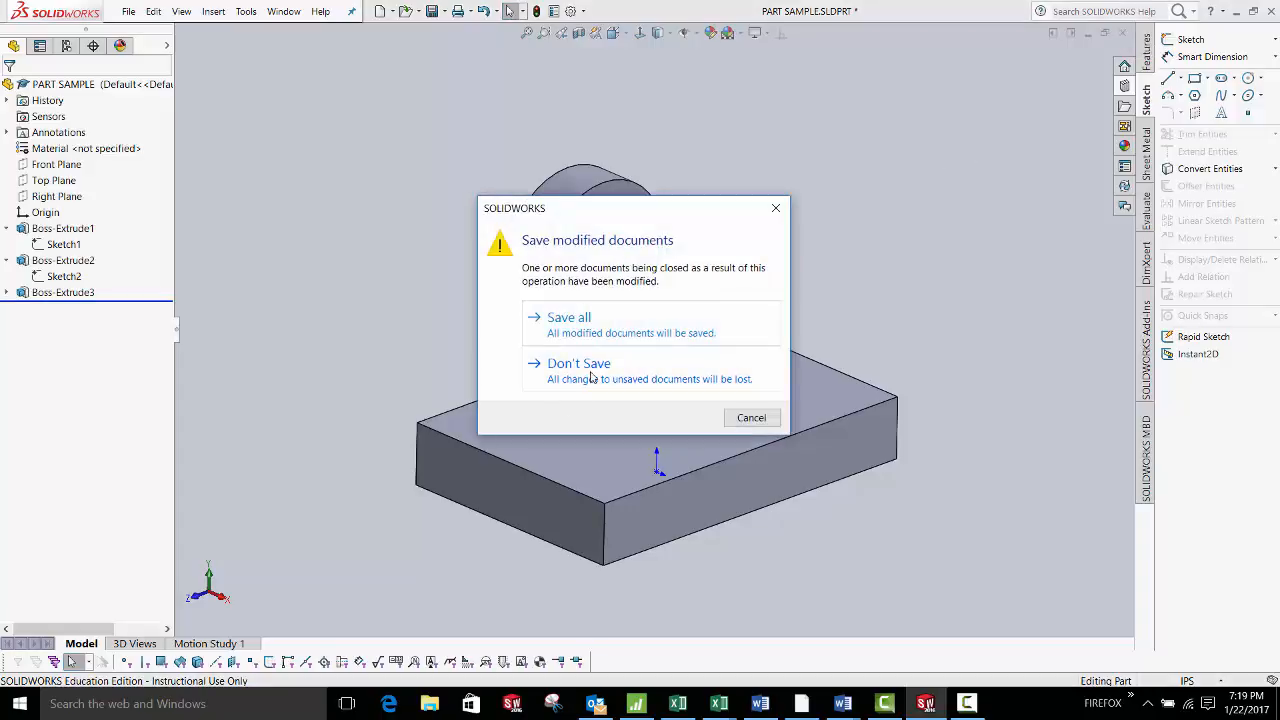
click(591, 377)
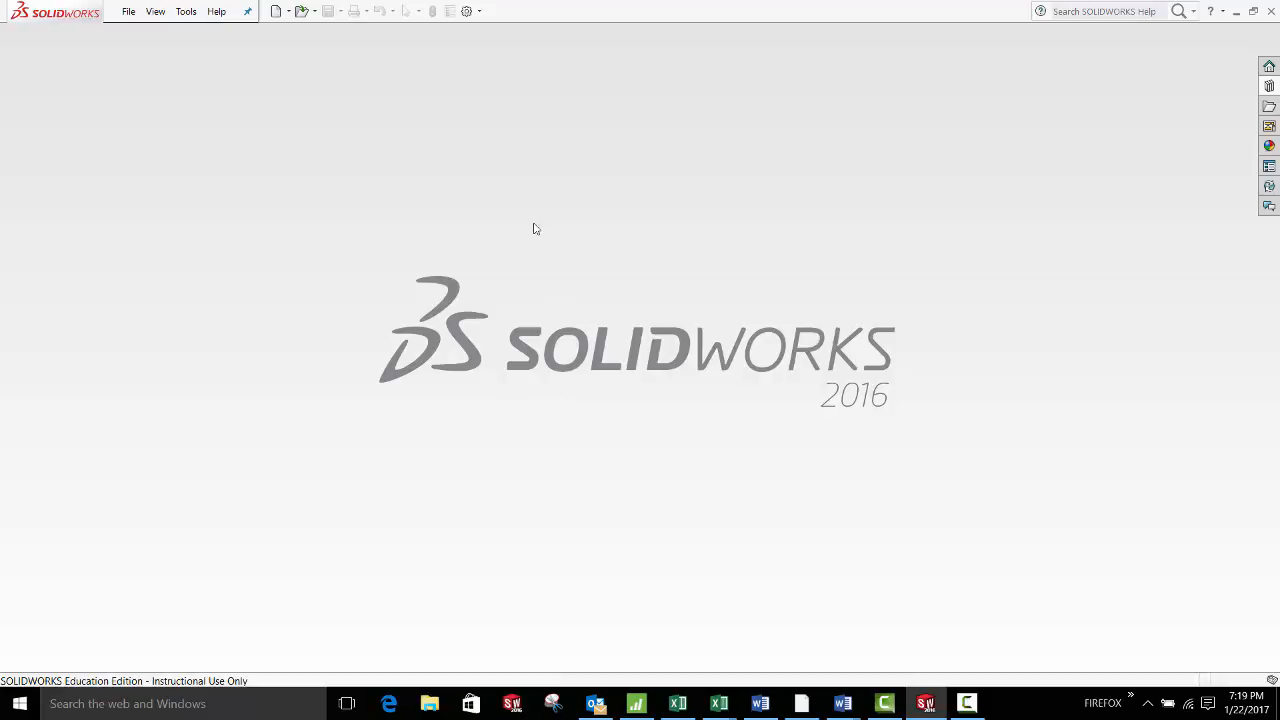
click(275, 12)
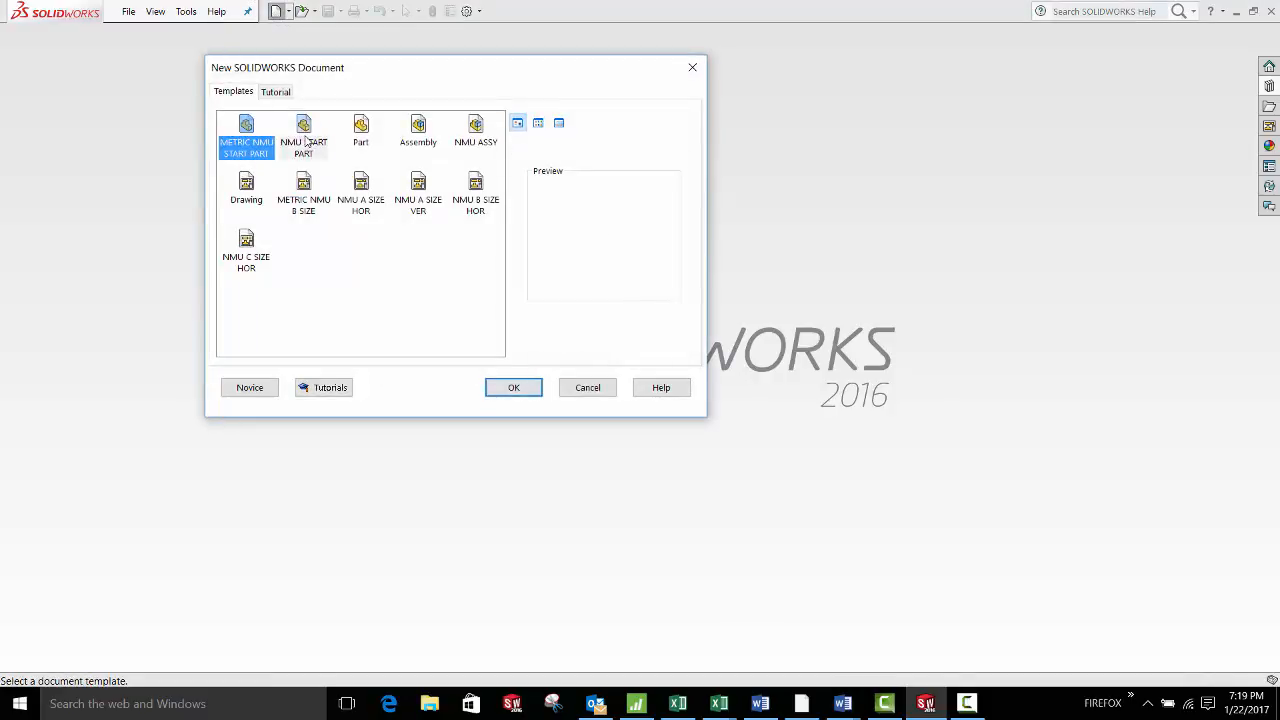
click(304, 135)
click(520, 389)
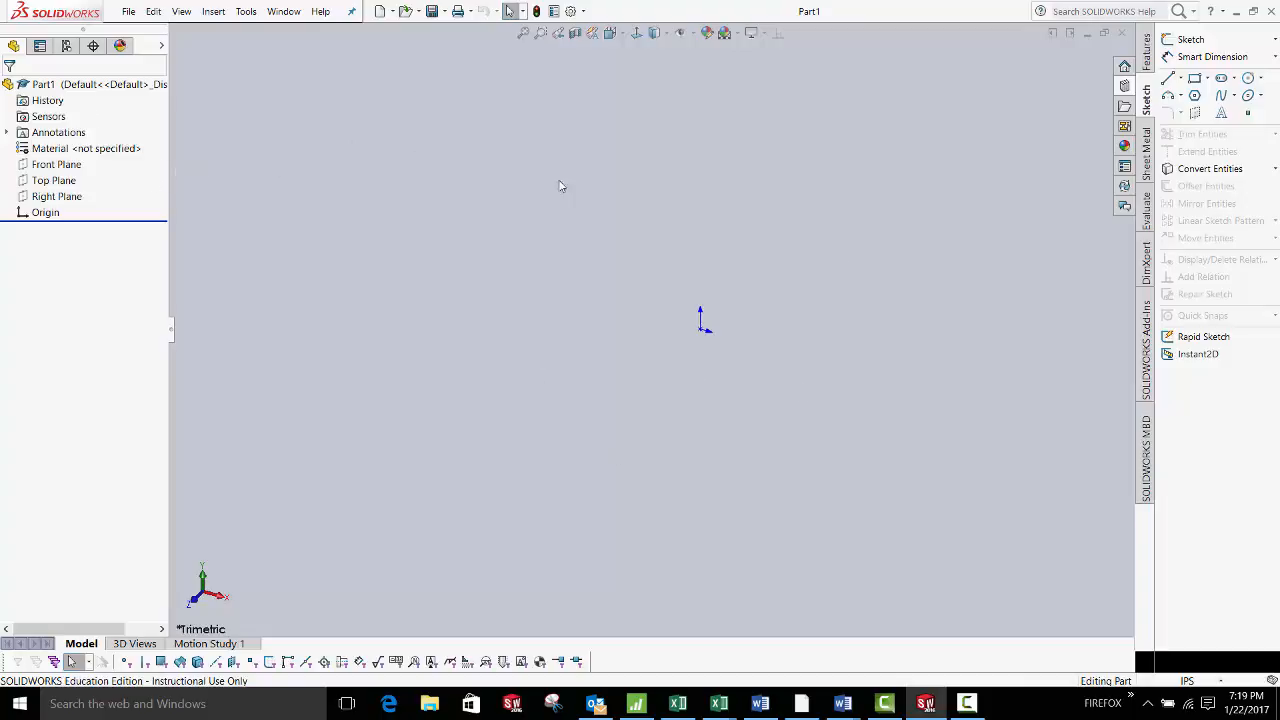
Select Front Plane and begin Sketch1 on it
click(60, 166)
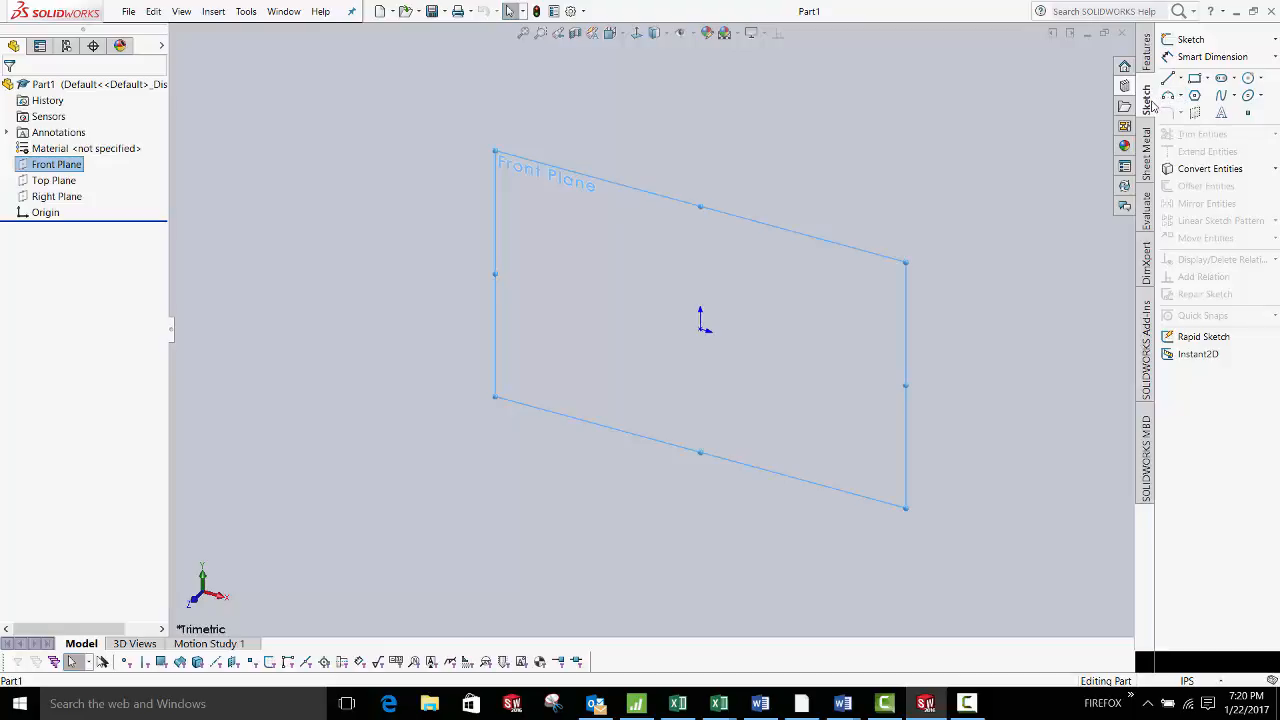
click(1183, 40)
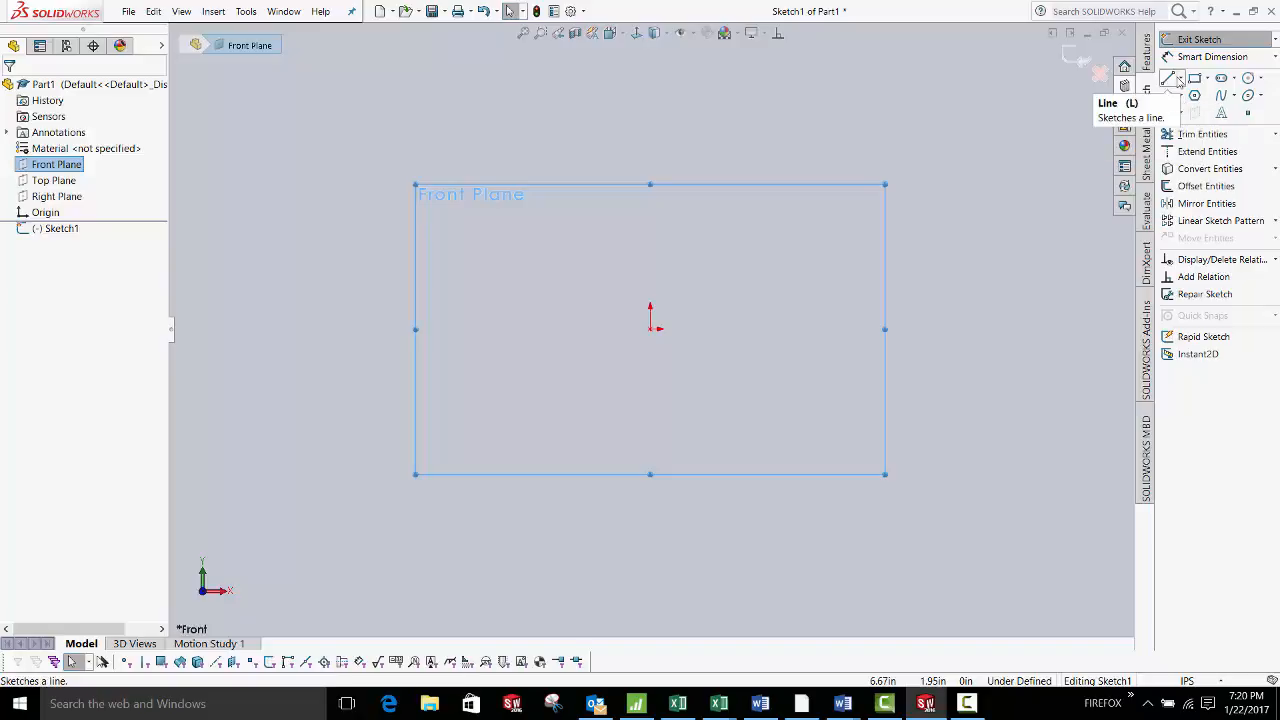
Draw a corner rectangle to the right of the origin
click(1196, 84)
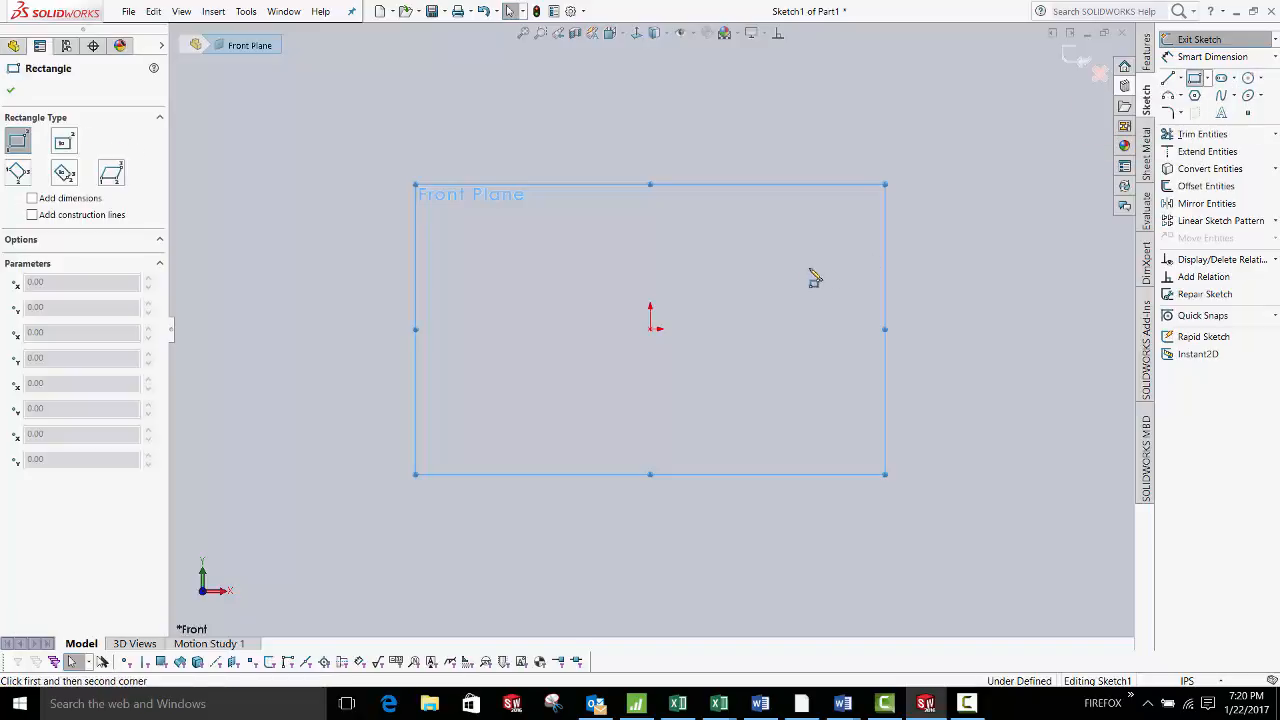
click(806, 258)
click(919, 347)
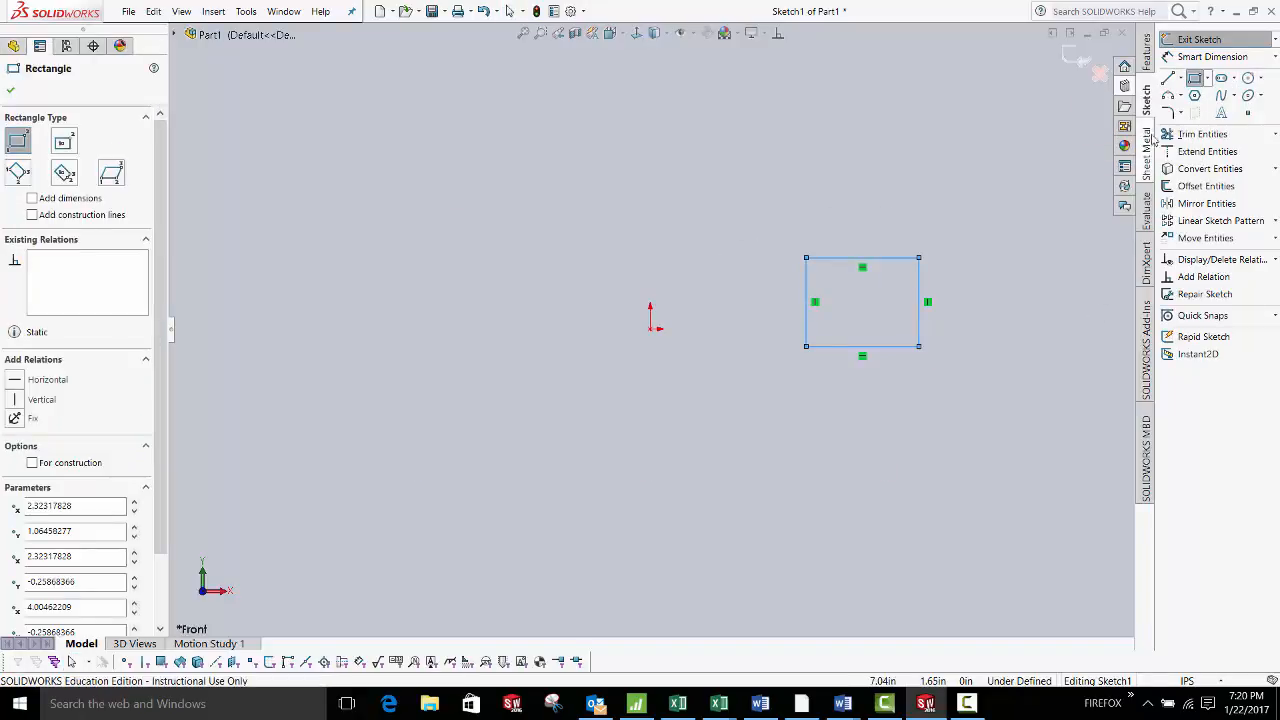
Draw a steep line and a slanted line, then a small circle centred on the origin
click(1168, 78)
drag(718, 191, 734, 360)
drag(672, 172, 505, 285)
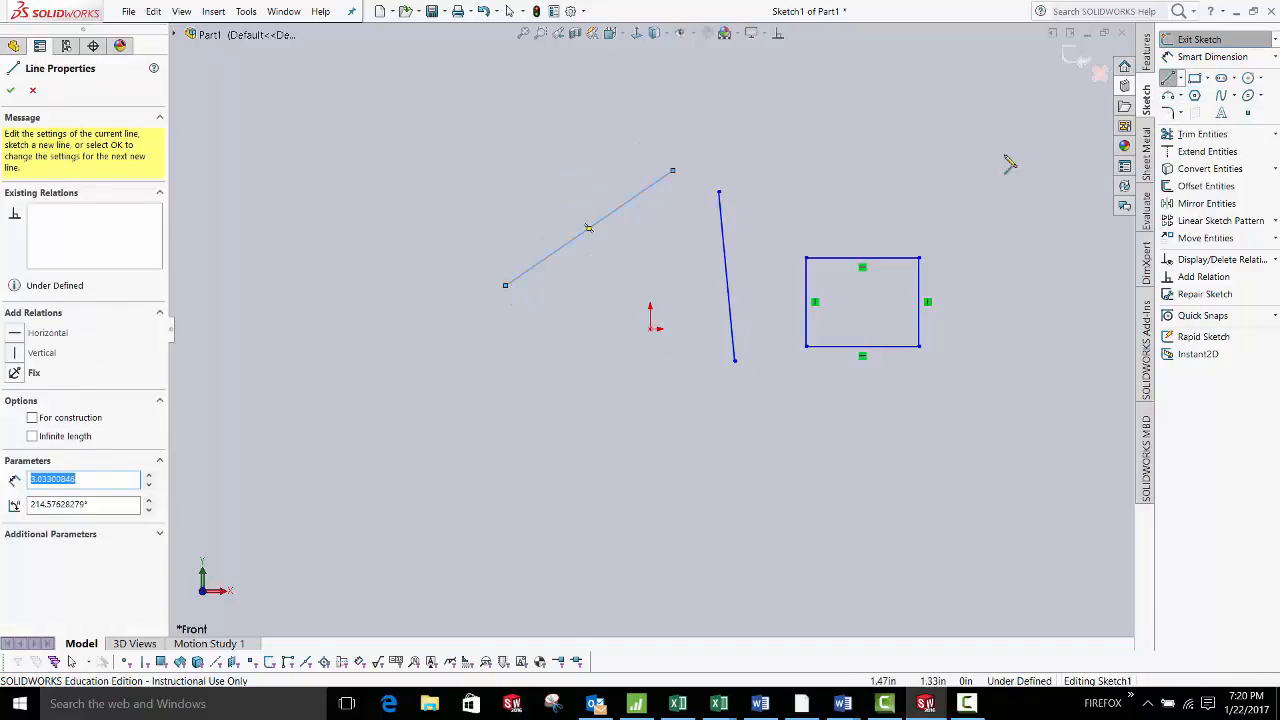
key(Escape)
drag(649, 336, 679, 366)
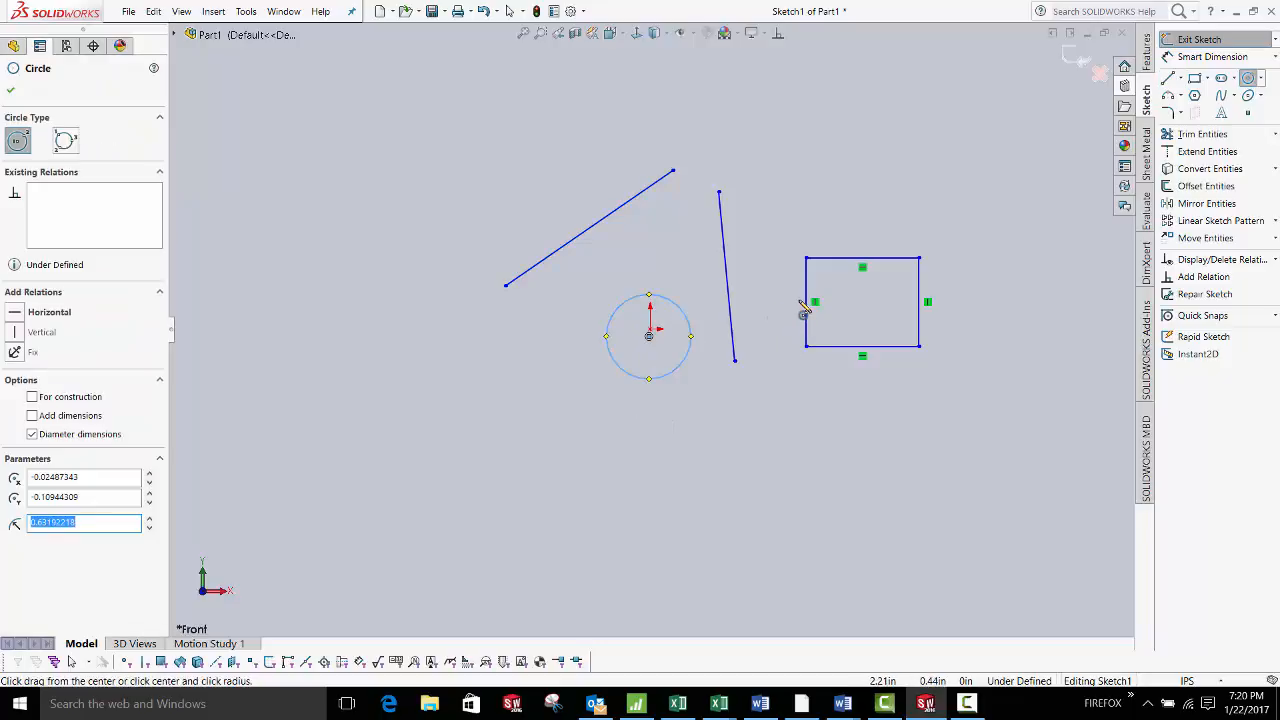
key(Escape)
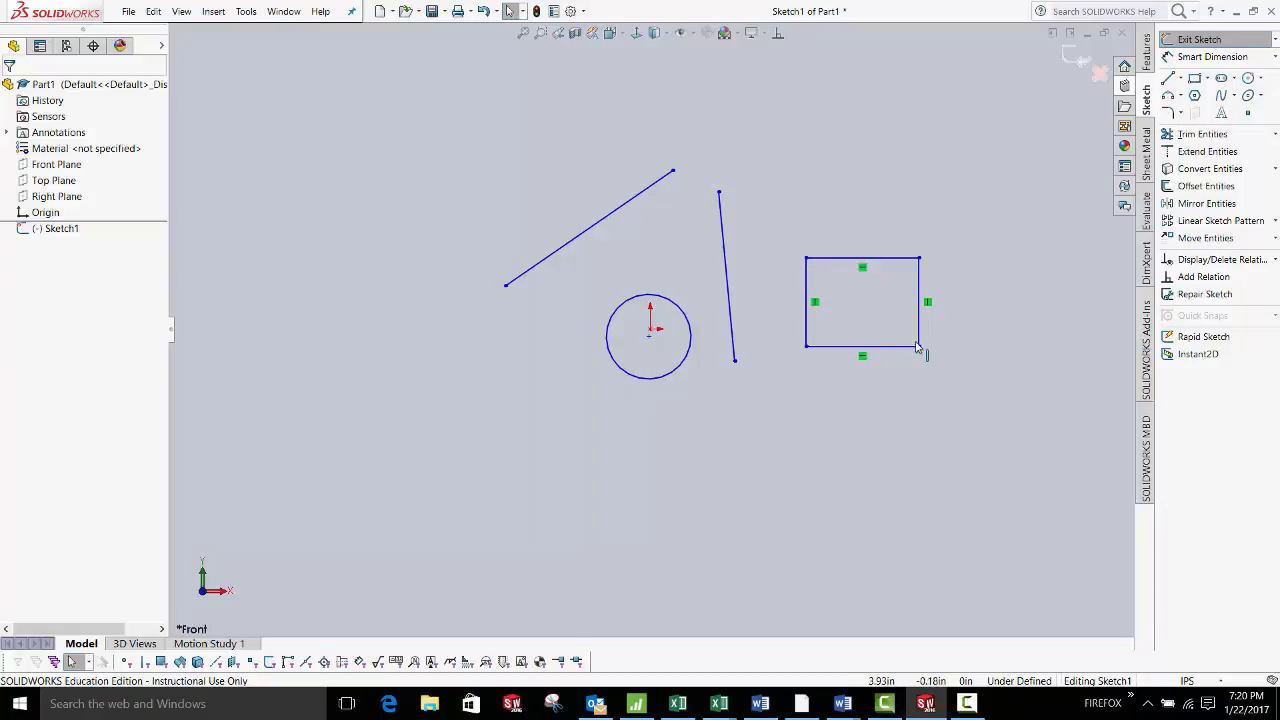
Enlarge the rectangle by its corners and shorten the steep line to a small stroke
drag(923, 350, 1024, 406)
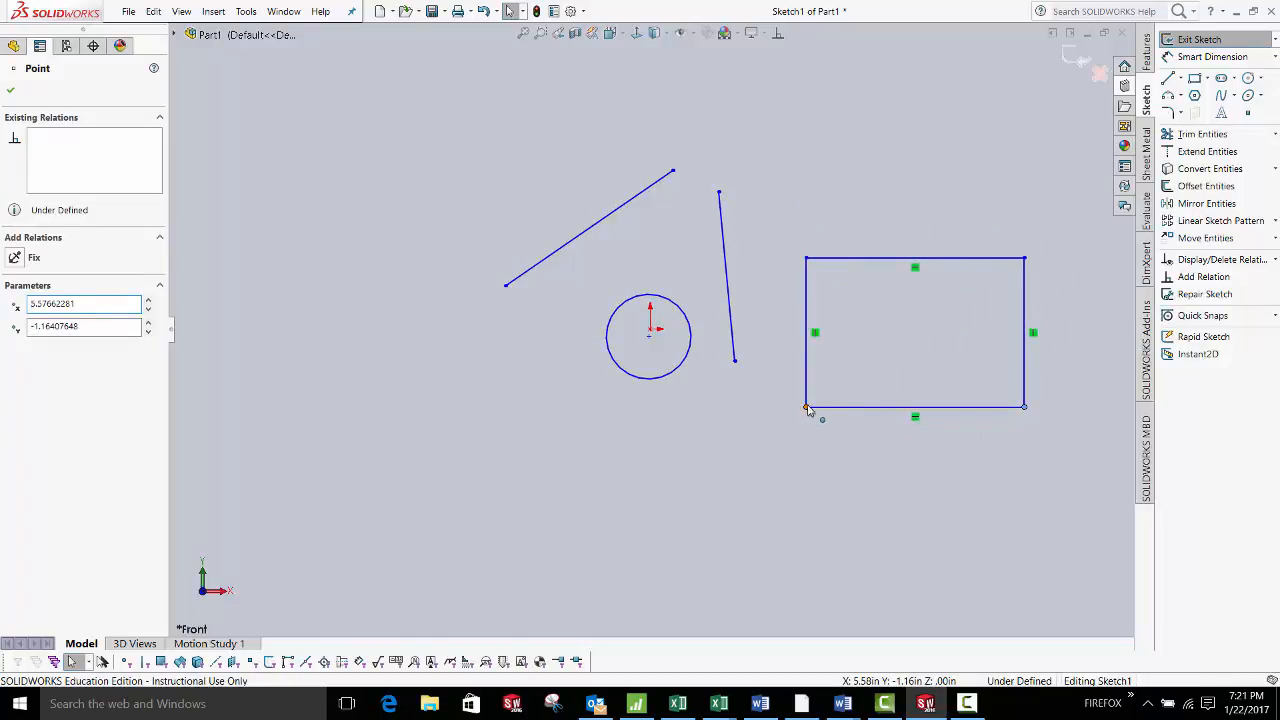
drag(808, 410, 744, 368)
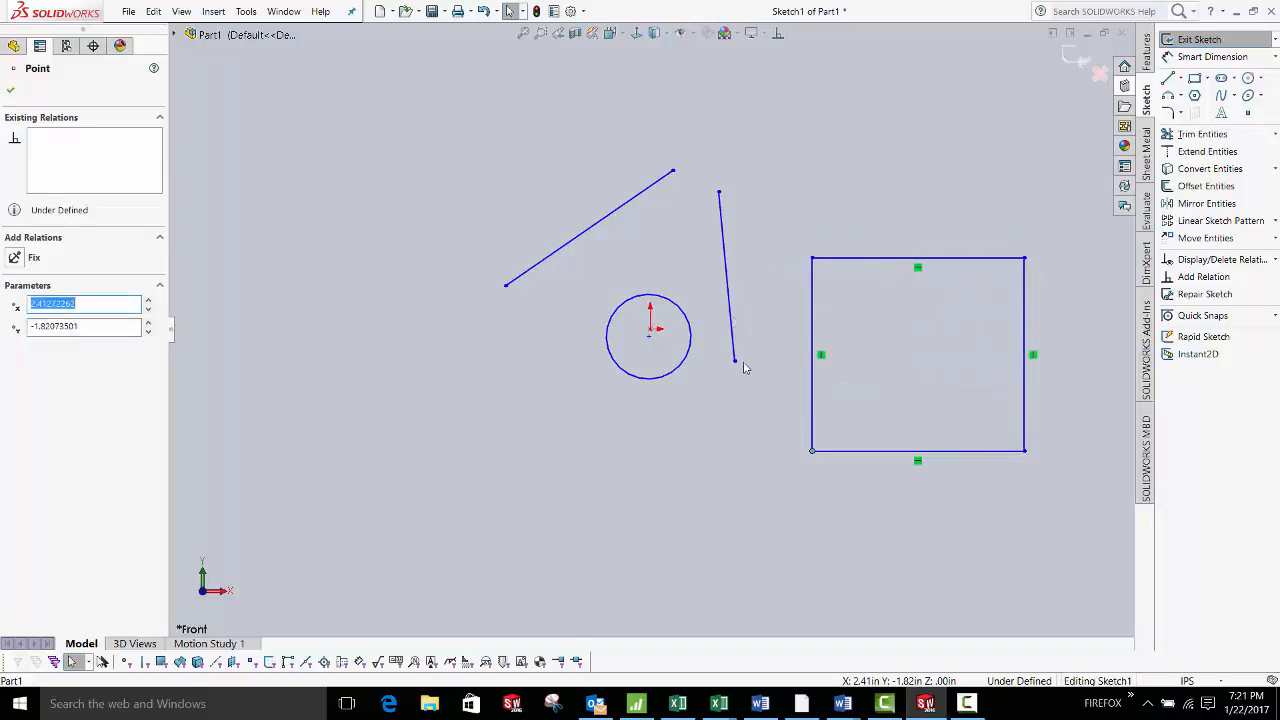
drag(719, 191, 994, 214)
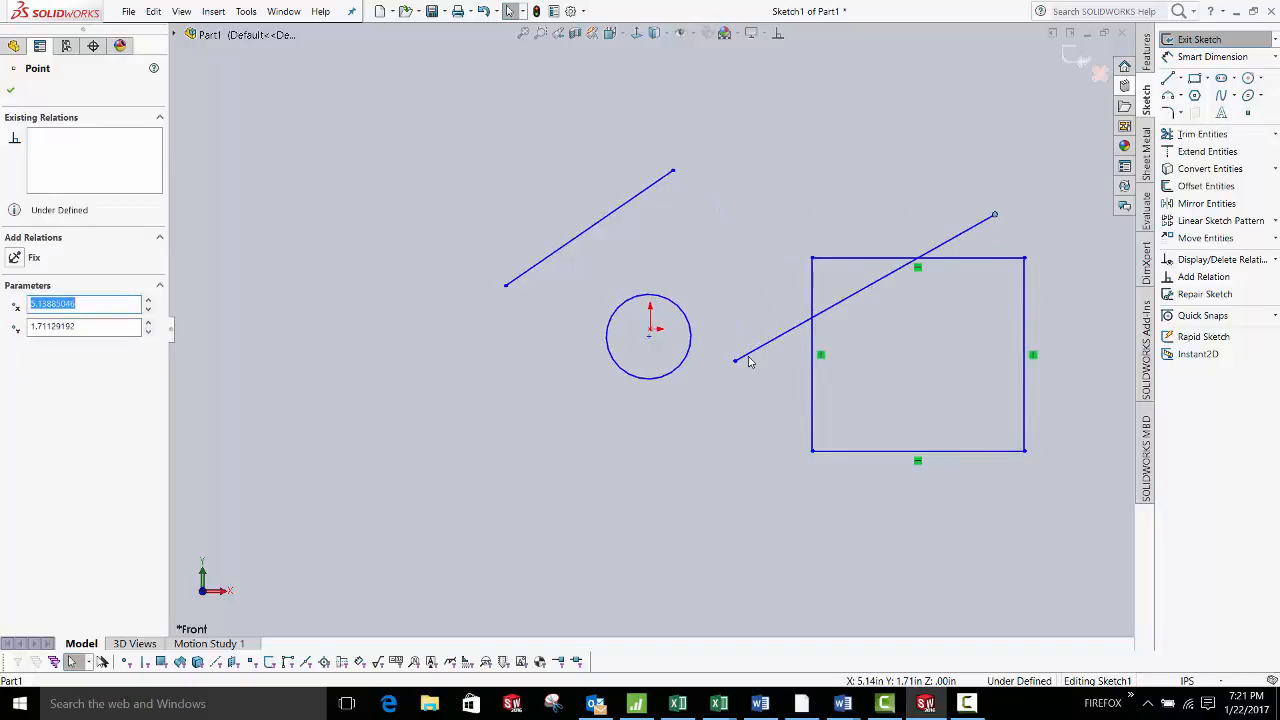
drag(736, 364, 832, 156)
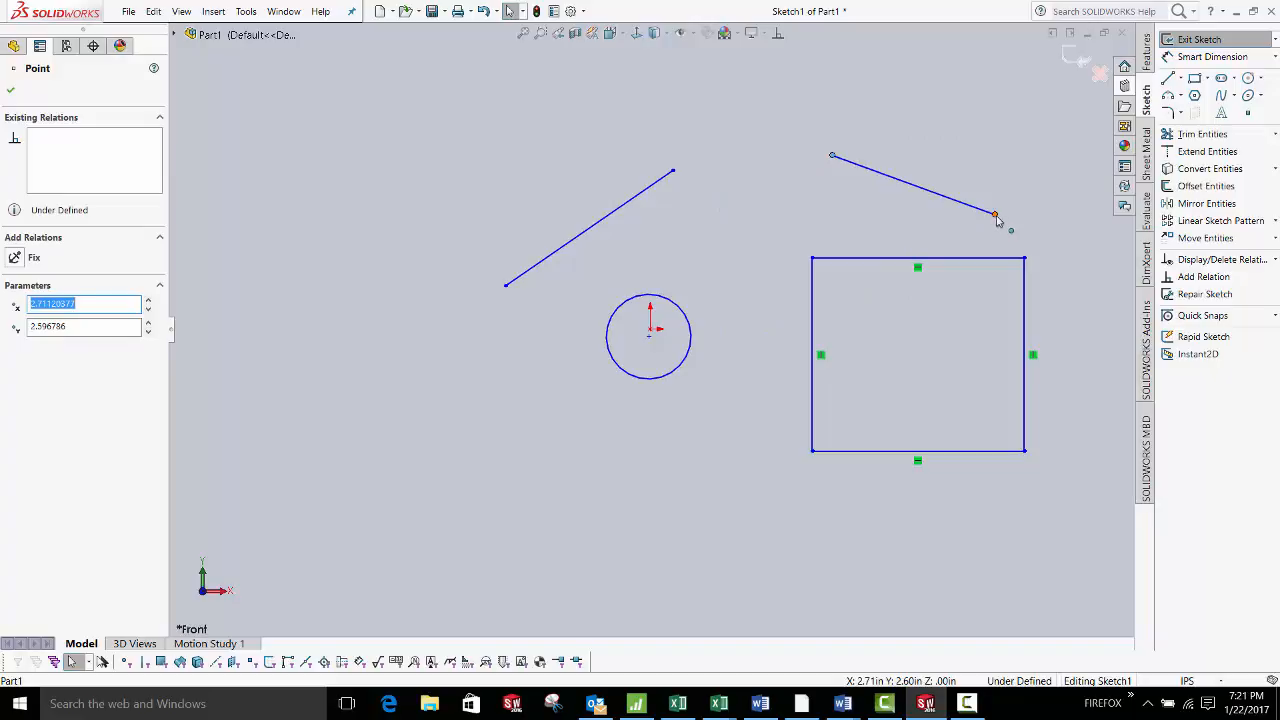
drag(996, 220, 829, 203)
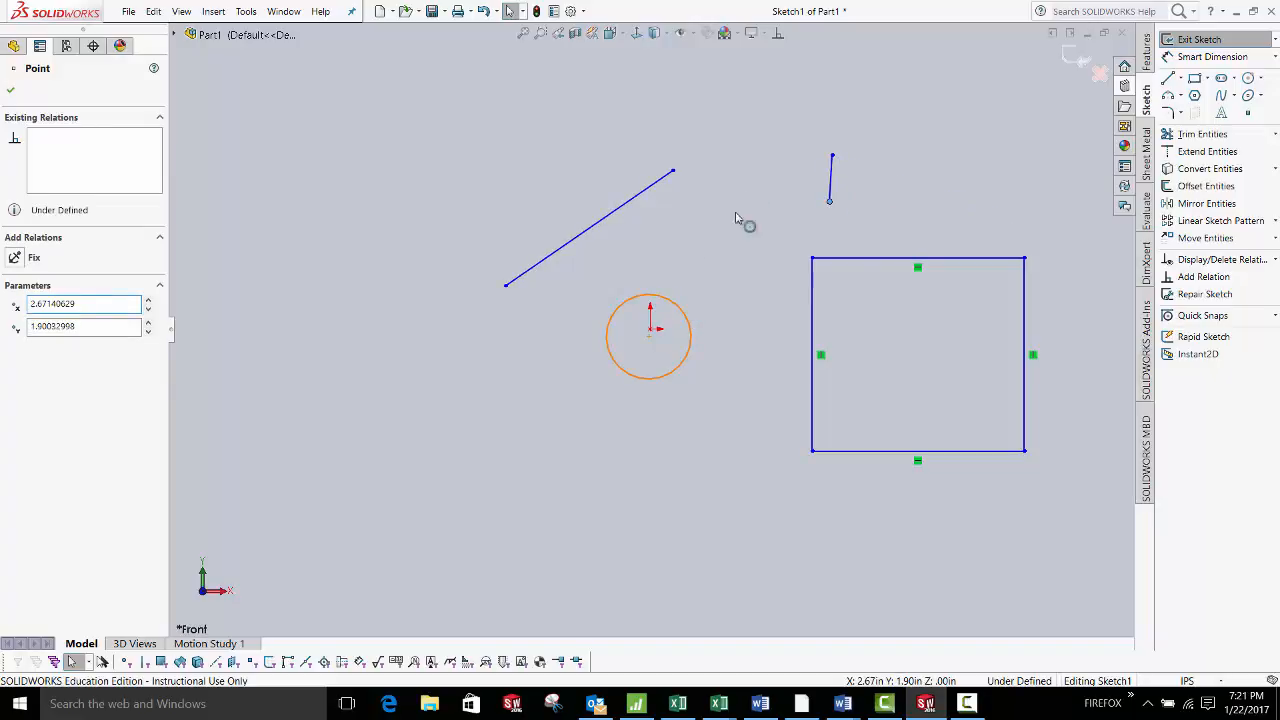
Move the circle to the upper left at a smaller radius and flatten the slanted line
drag(673, 302, 720, 257)
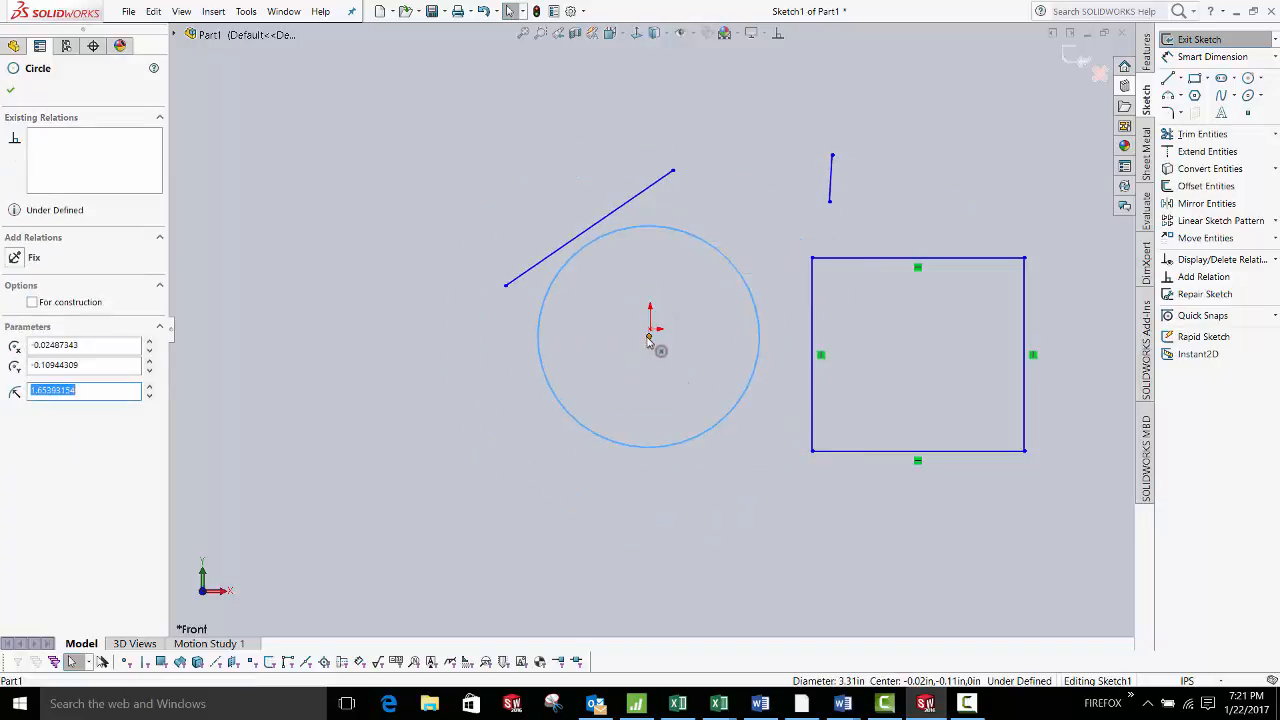
mouse_move(648, 340)
mouse_down()
mouse_move(817, 349)
mouse_move(731, 203)
mouse_move(451, 194)
mouse_move(410, 289)
mouse_up()
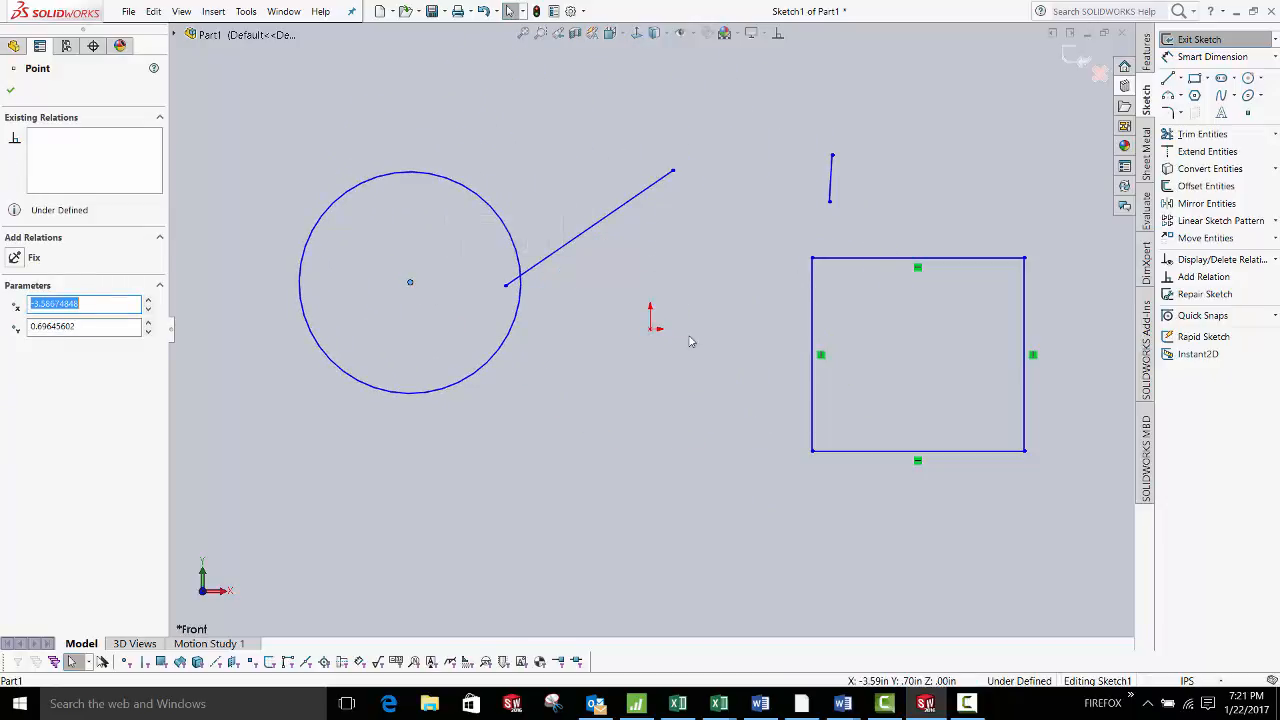
drag(429, 186, 452, 250)
drag(673, 171, 687, 217)
click(732, 260)
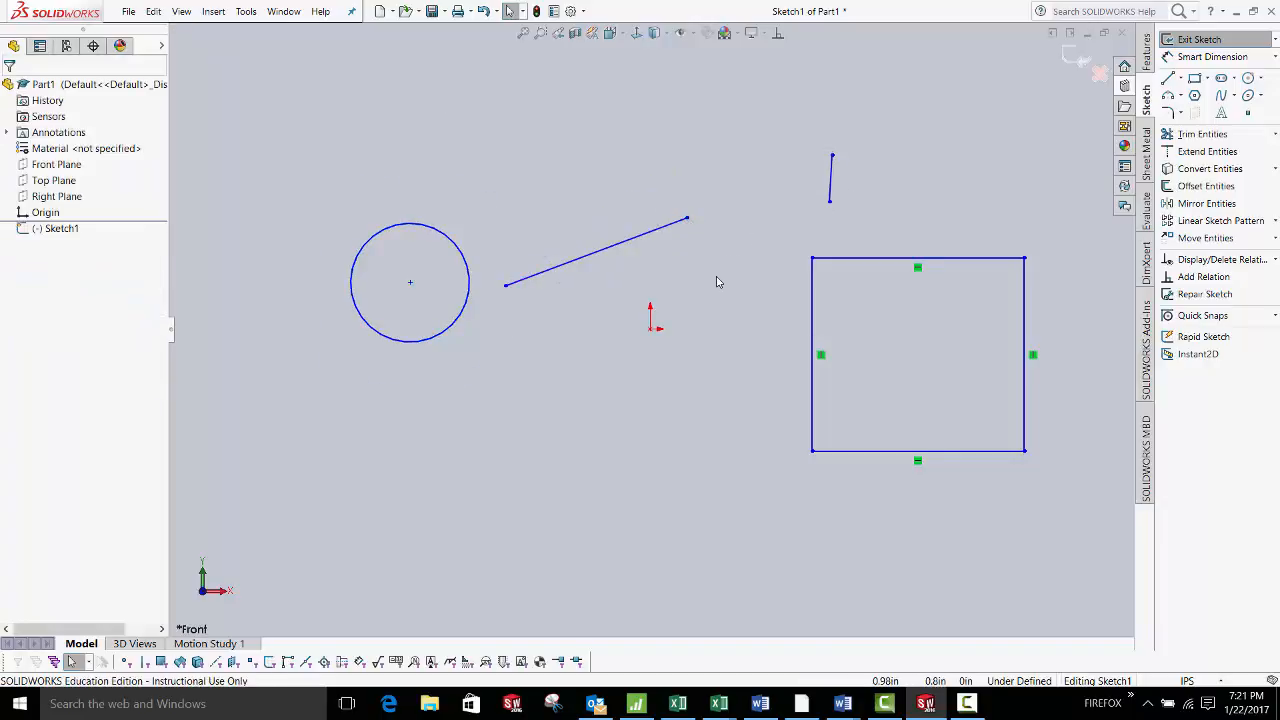